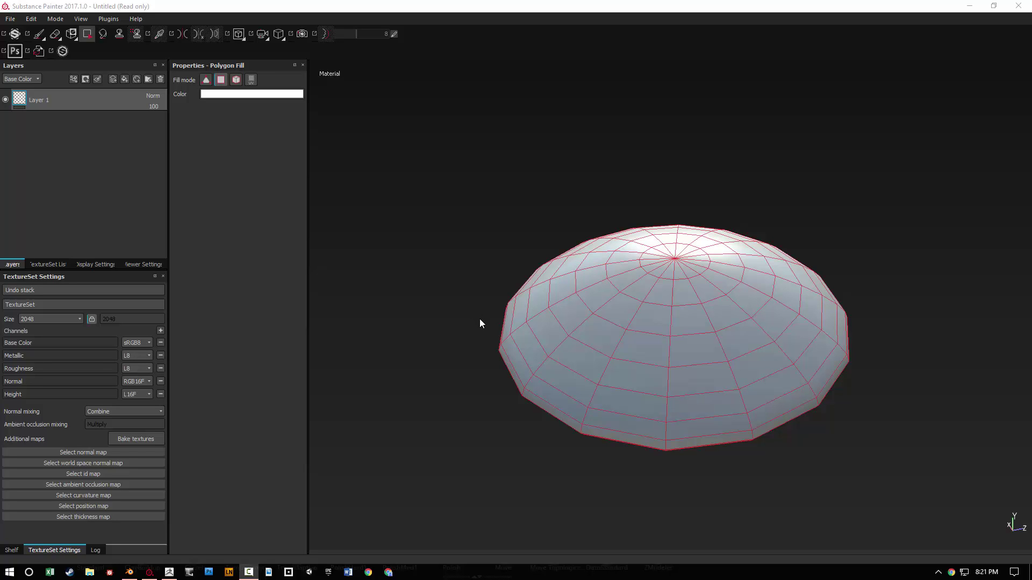
Step: Examine the low-poly cookie mesh, then switch to ZBrush to compare it with the red and blue high-poly sculpt and return
{"action": "middle_click_drag", "start_coordinate": [472, 318], "coordinate": [447, 301]}
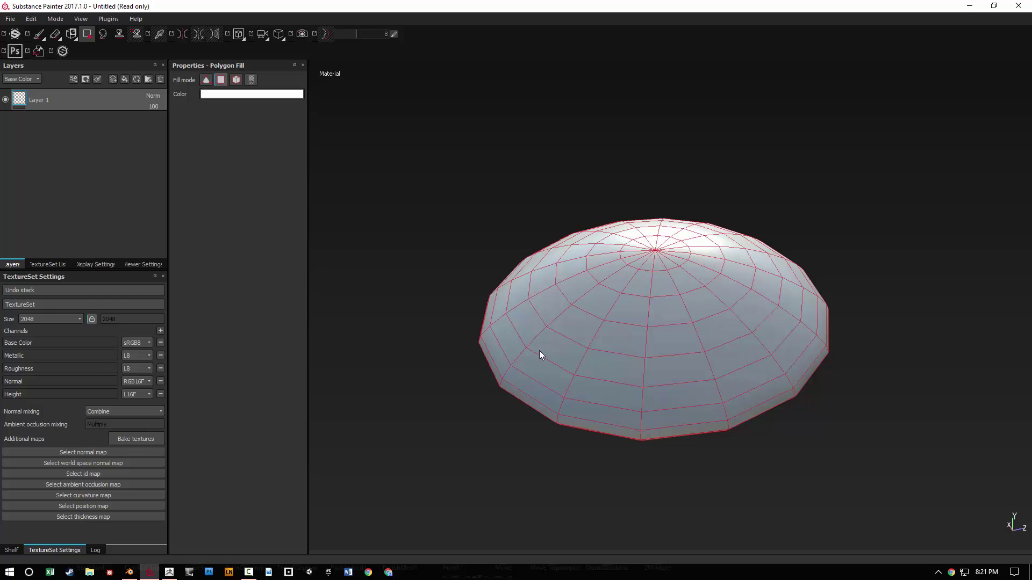
{"action": "left_click_drag", "start_coordinate": [458, 276], "coordinate": [490, 296], "text": "alt"}
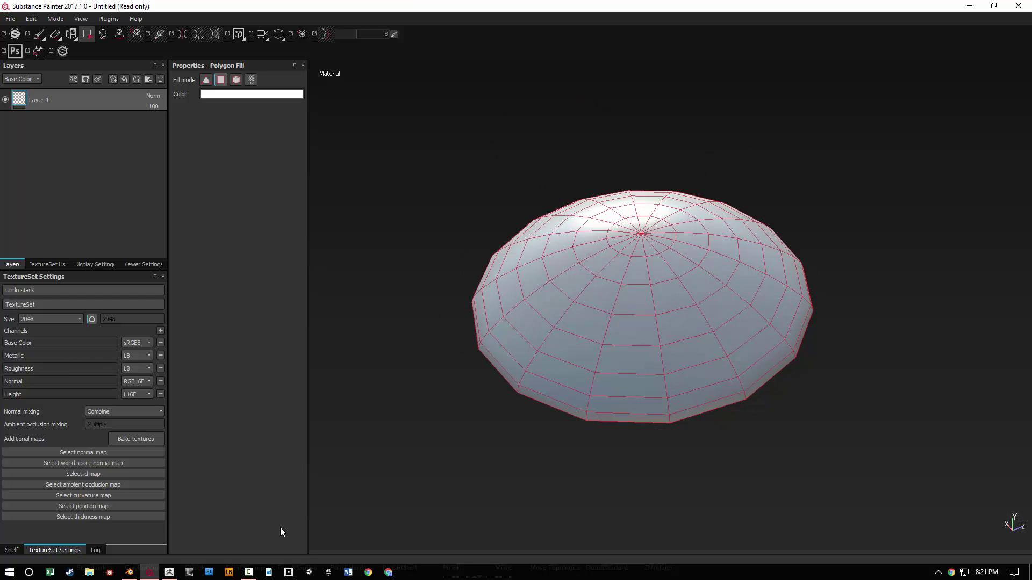
{"action": "left_click", "coordinate": [170, 572]}
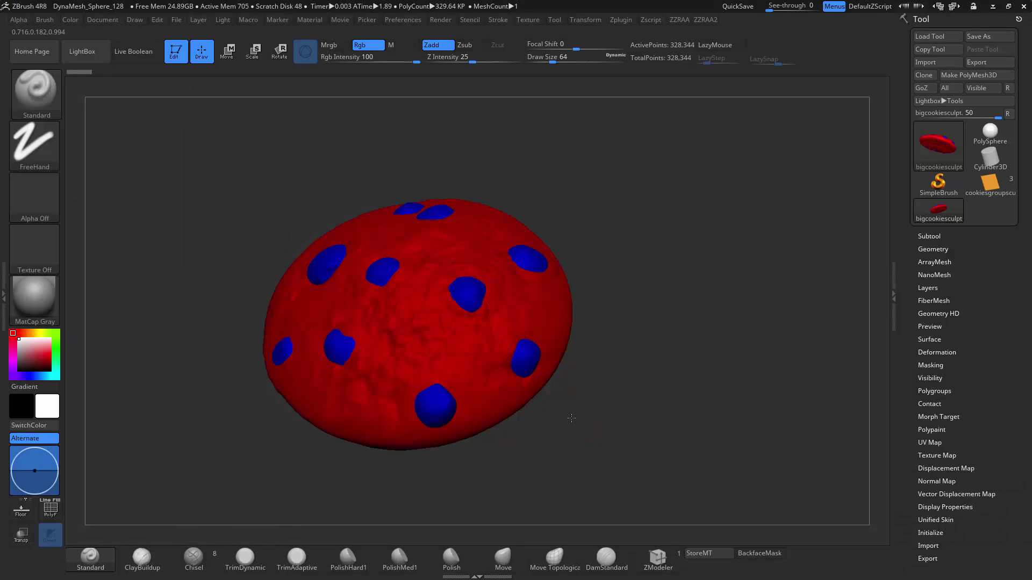
{"action": "mouse_move", "coordinate": [571, 418]}
{"action": "left_mouse_down", "text": "alt"}
{"action": "mouse_move", "coordinate": [633, 420]}
{"action": "mouse_move", "coordinate": [590, 415]}
{"action": "mouse_move", "coordinate": [641, 402]}
{"action": "mouse_move", "coordinate": [647, 367]}
{"action": "left_mouse_up", "text": "alt"}
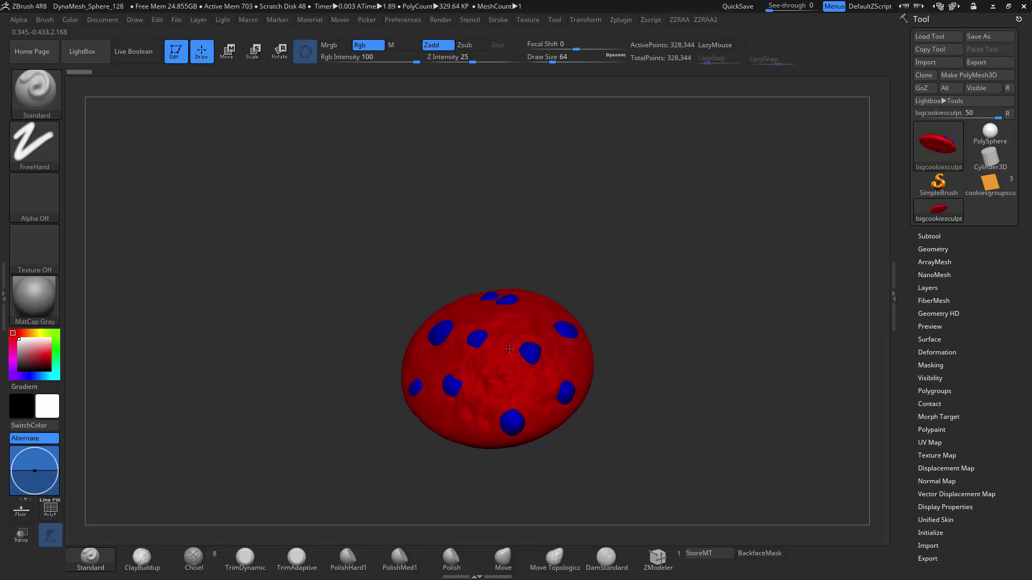
{"action": "key", "text": "alt+Tab"}
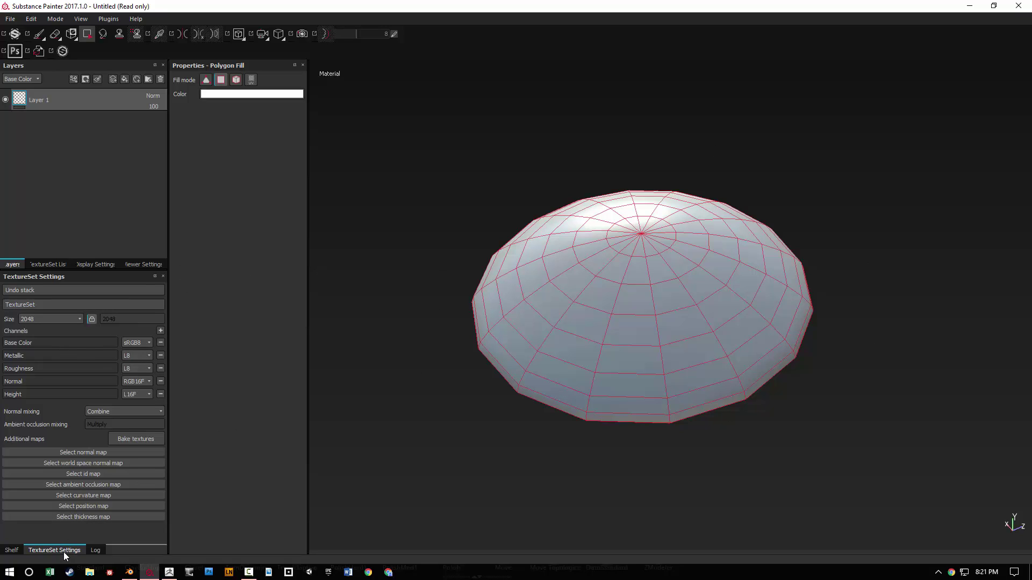
Step: Bake the additional maps for bigcookie_material using bigcookie_high as the high definition mesh
{"action": "left_click", "coordinate": [138, 441]}
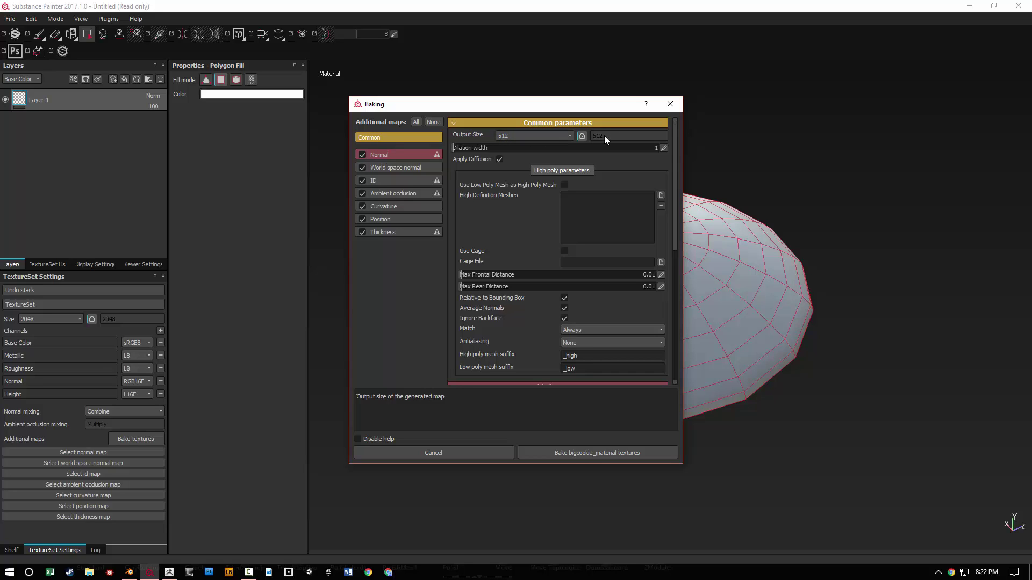
{"action": "left_click", "coordinate": [661, 196]}
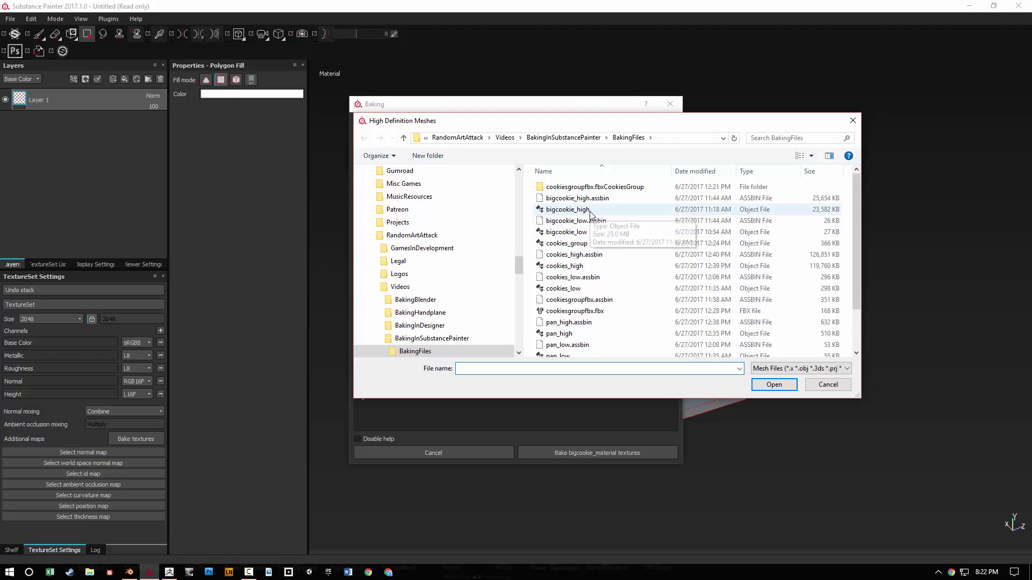
{"action": "double_click", "coordinate": [590, 212]}
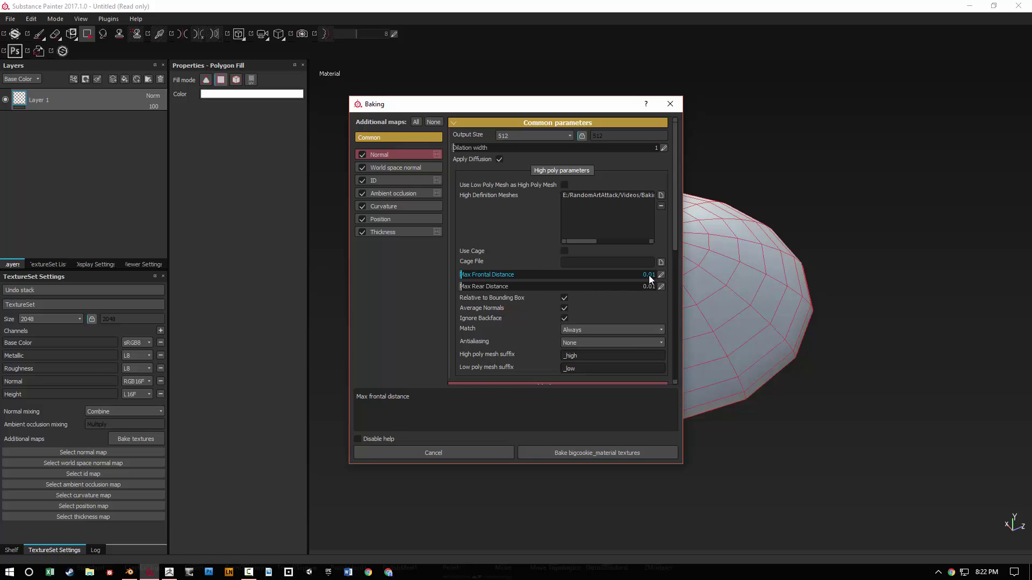
{"action": "left_click", "coordinate": [621, 451]}
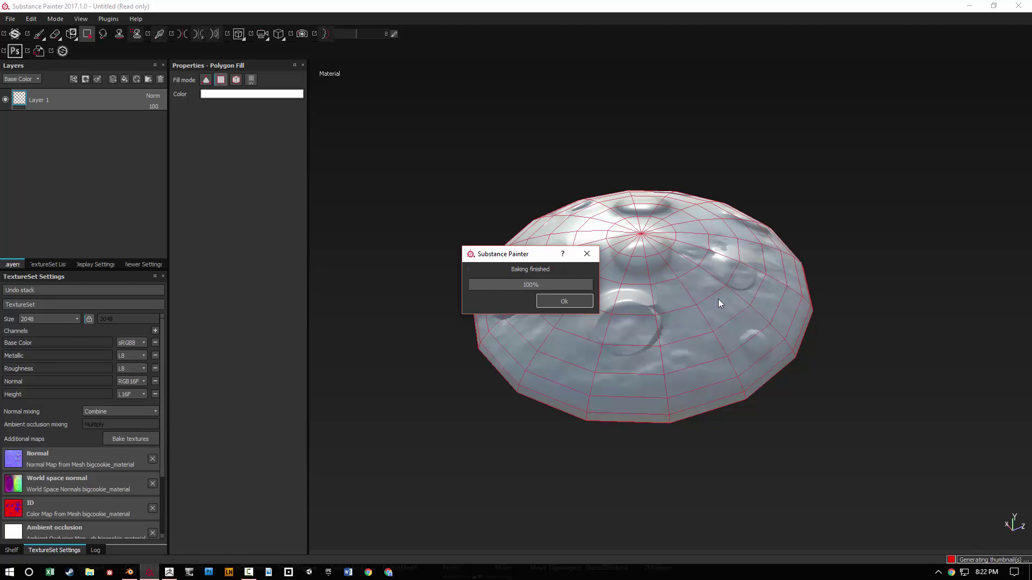
{"action": "left_click", "coordinate": [575, 300]}
Step: Switch to the Paint tool and inspect the baked detail on the cookie and the list of baked maps
{"action": "left_click", "coordinate": [38, 33]}
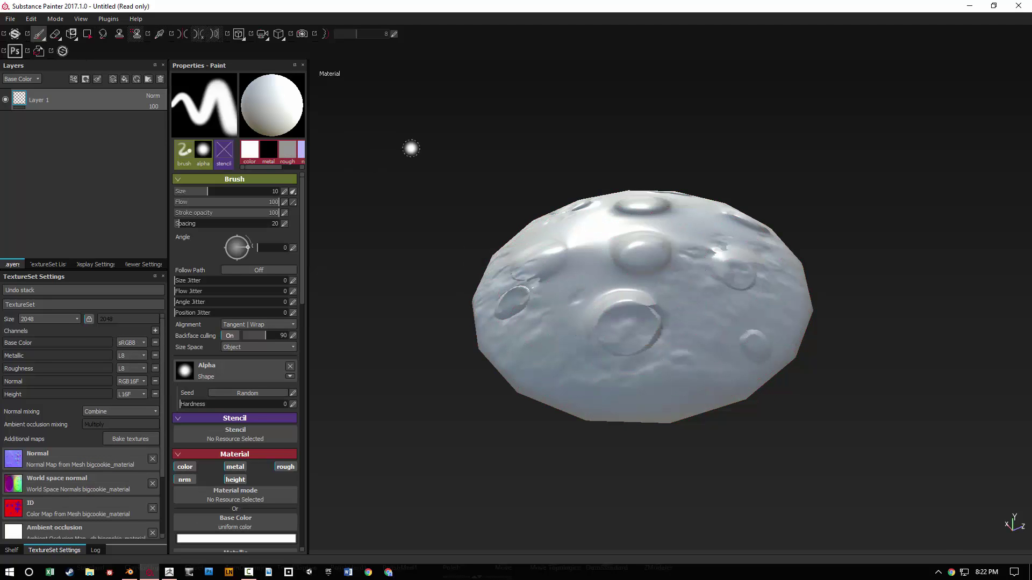
{"action": "left_click_drag", "start_coordinate": [468, 152], "coordinate": [472, 193], "text": "alt"}
{"action": "scroll", "coordinate": [88, 465], "scroll_direction": "down", "scroll_amount": 1}
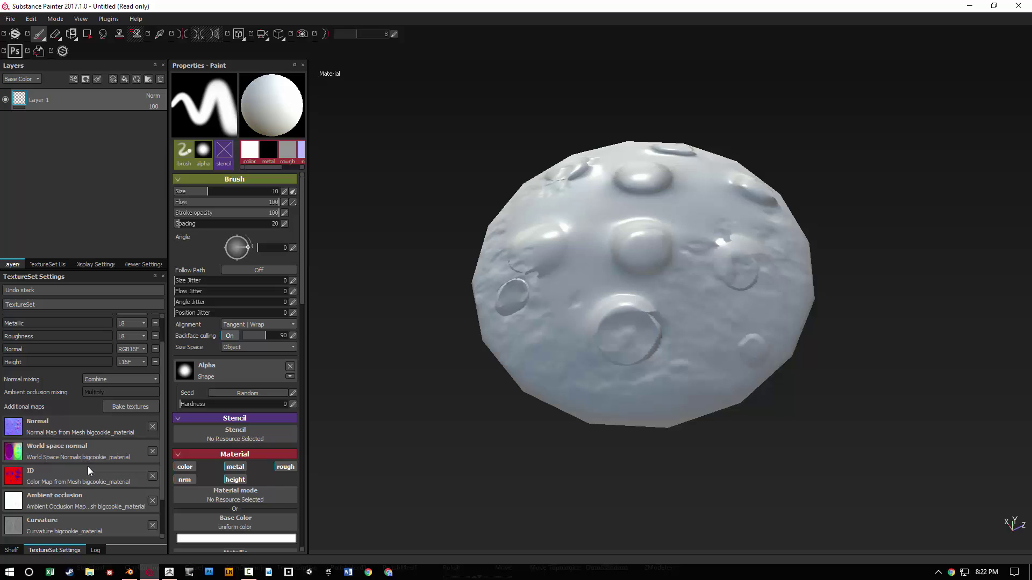
{"action": "scroll", "coordinate": [76, 462], "scroll_direction": "down", "scroll_amount": 1}
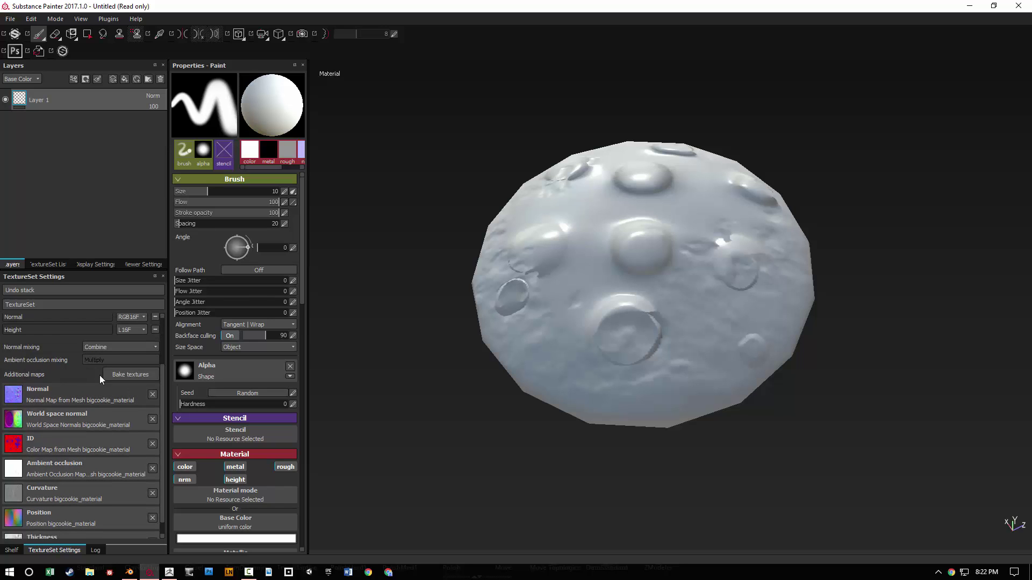
{"action": "mouse_move", "coordinate": [461, 339]}
{"action": "left_mouse_down", "text": "alt"}
{"action": "mouse_move", "coordinate": [726, 339]}
{"action": "mouse_move", "coordinate": [511, 342]}
{"action": "mouse_move", "coordinate": [462, 328]}
{"action": "left_mouse_up", "text": "alt"}
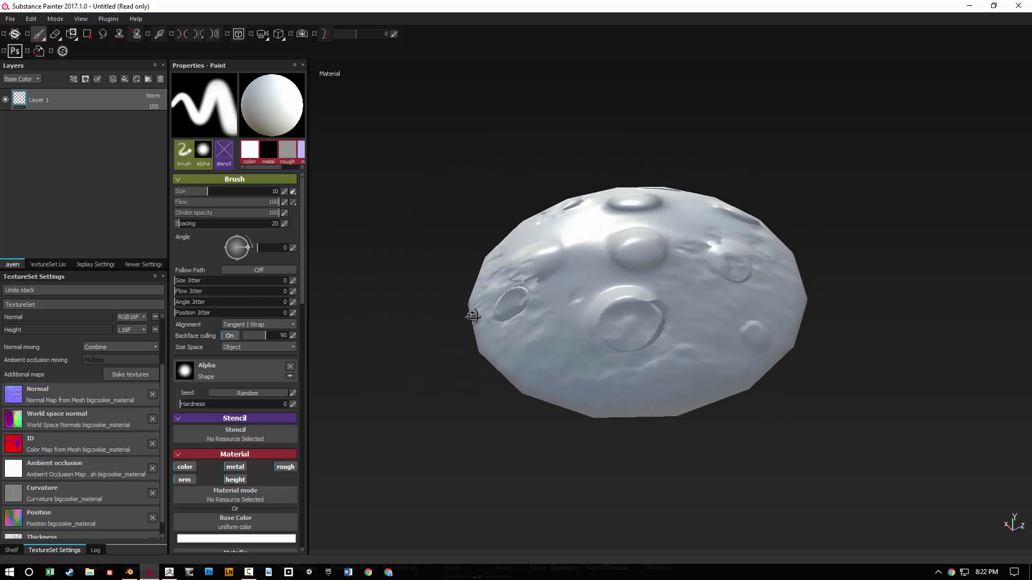
Step: Set the baking Max Frontal Distance to 0.5, rebake the bigcookie_material textures and check the cookie surface
{"action": "left_click", "coordinate": [115, 373]}
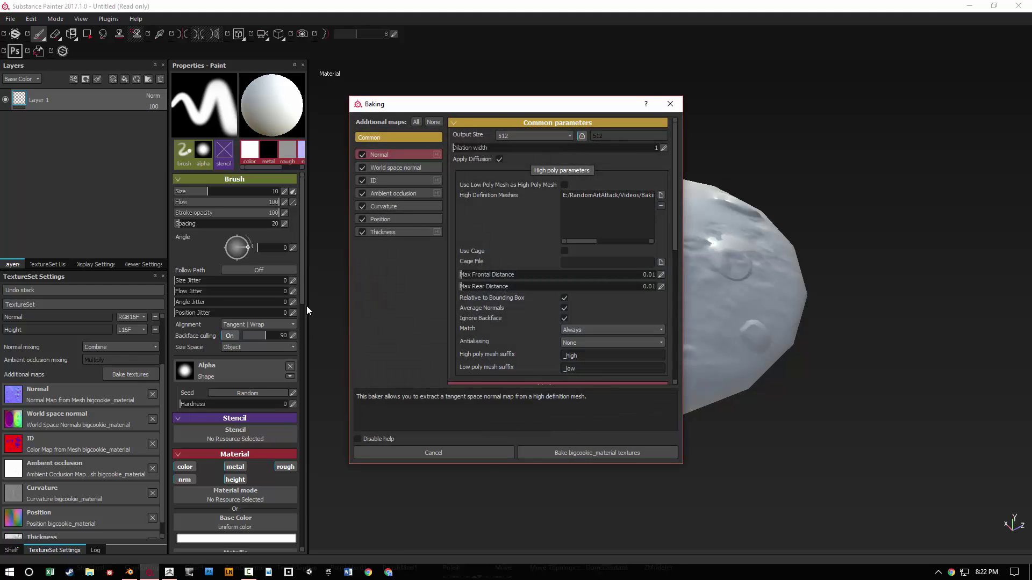
{"action": "left_click", "coordinate": [661, 274]}
{"action": "type", "text": "0.5"}
{"action": "key", "text": "Return"}
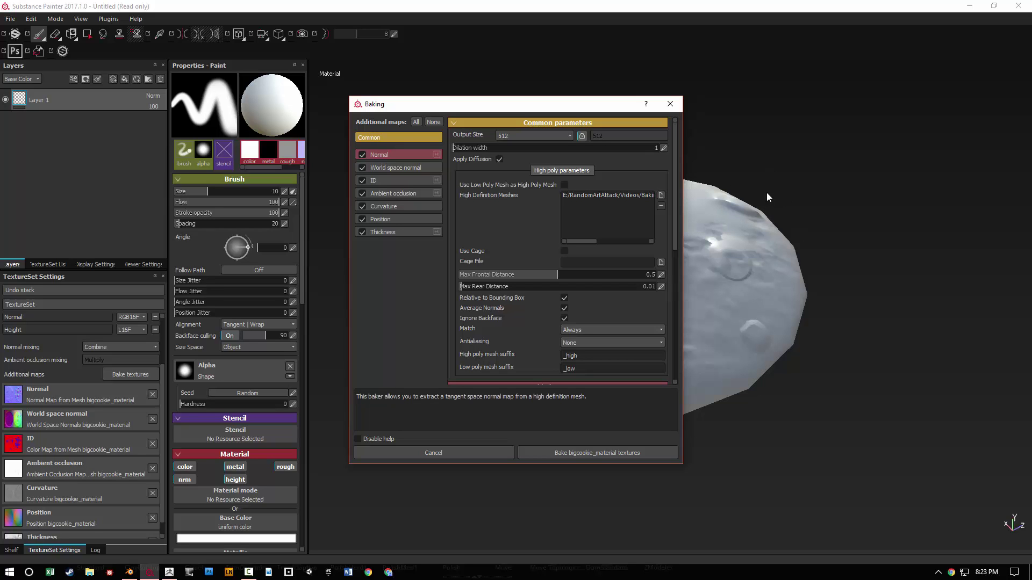
{"action": "left_click", "coordinate": [614, 452]}
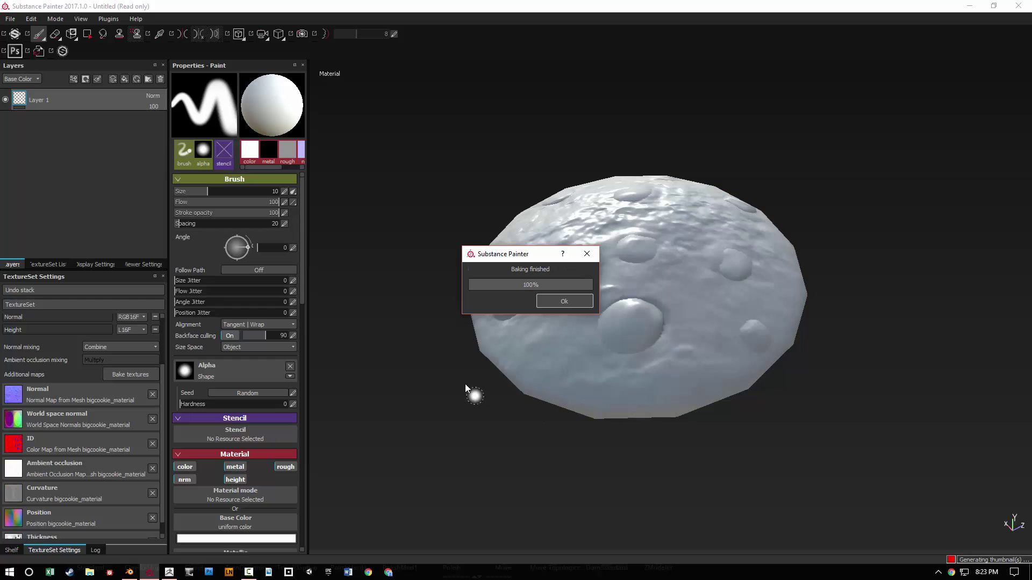
{"action": "key", "text": "Return"}
{"action": "mouse_move", "coordinate": [532, 433]}
{"action": "left_mouse_down", "text": "alt"}
{"action": "mouse_move", "coordinate": [449, 380]}
{"action": "mouse_move", "coordinate": [627, 438]}
{"action": "mouse_move", "coordinate": [532, 447]}
{"action": "mouse_move", "coordinate": [528, 432]}
{"action": "mouse_move", "coordinate": [555, 426]}
{"action": "mouse_move", "coordinate": [572, 438]}
{"action": "left_mouse_up", "text": "alt"}
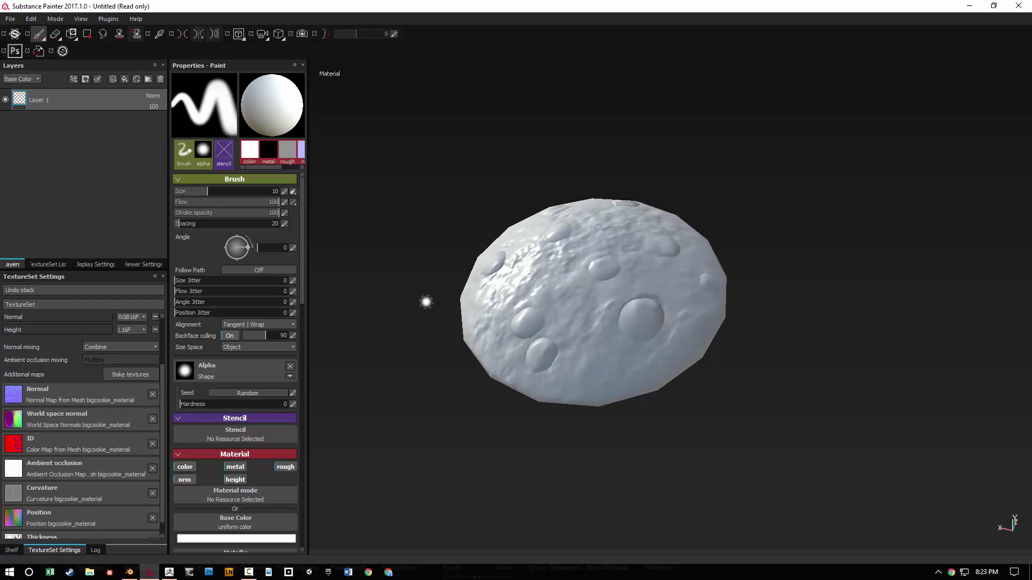
{"action": "mouse_move", "coordinate": [425, 302]}
{"action": "left_mouse_down", "text": "alt"}
{"action": "mouse_move", "coordinate": [493, 421]}
{"action": "mouse_move", "coordinate": [591, 437]}
{"action": "mouse_move", "coordinate": [473, 413]}
{"action": "mouse_move", "coordinate": [447, 424]}
{"action": "left_mouse_up", "text": "alt"}
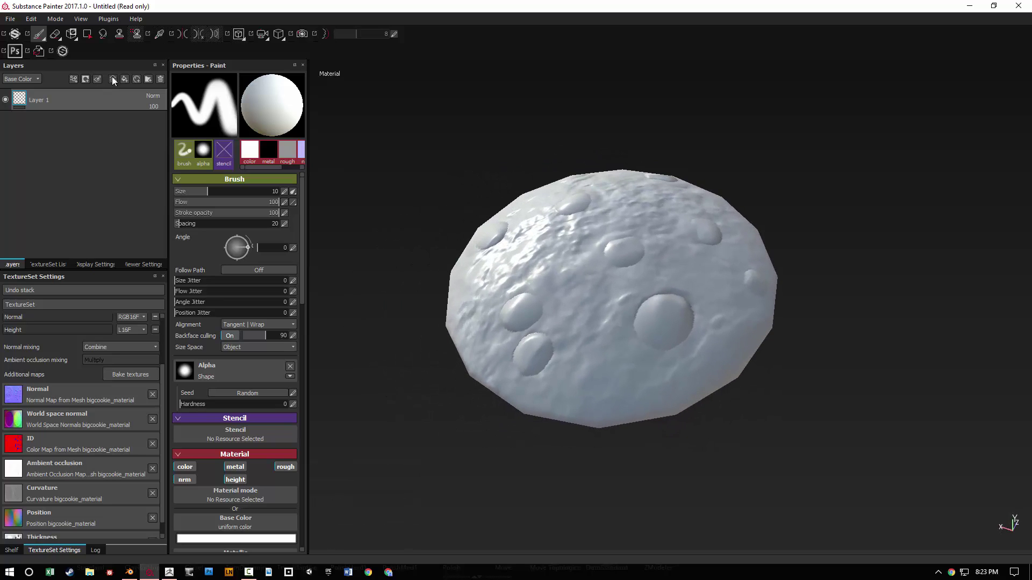
Step: Add a fill layer with a dark brown base color and raise its roughness to about the middle of the range
{"action": "left_click", "coordinate": [113, 79]}
{"action": "left_click", "coordinate": [238, 241]}
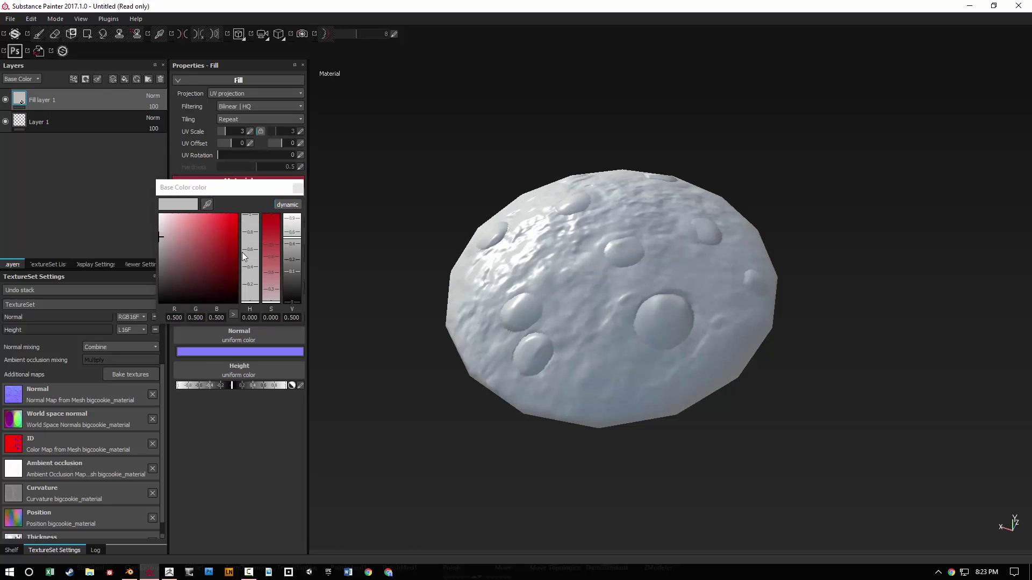
{"action": "left_click", "coordinate": [244, 256]}
{"action": "left_click", "coordinate": [204, 264]}
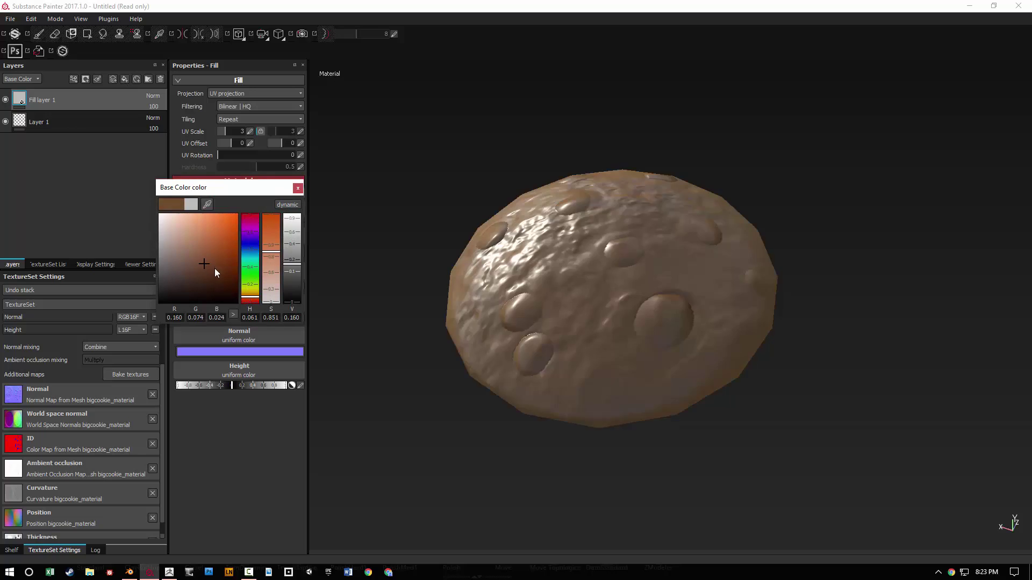
{"action": "left_click", "coordinate": [225, 276]}
{"action": "left_click", "coordinate": [297, 187]}
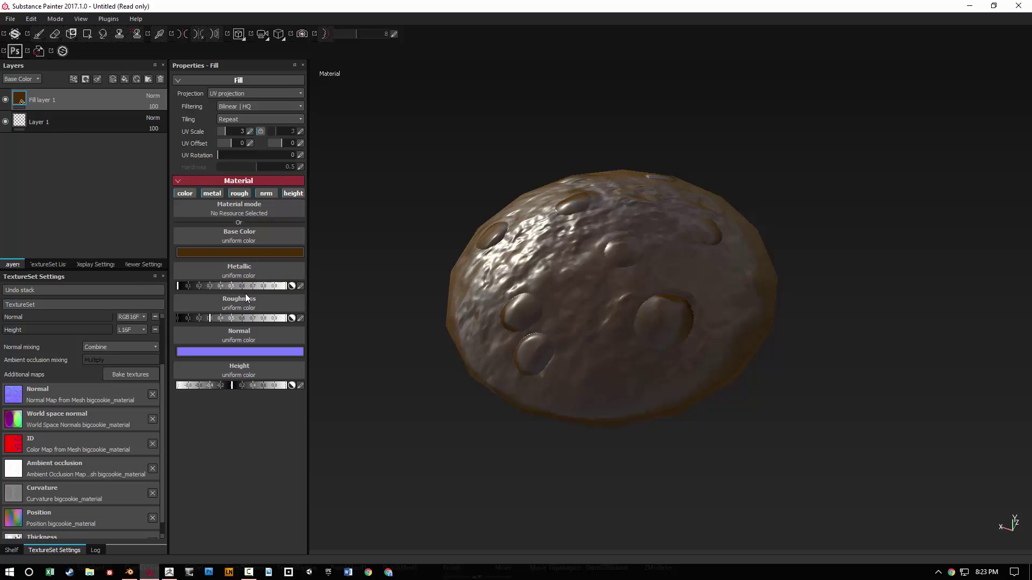
{"action": "left_click_drag", "start_coordinate": [228, 318], "coordinate": [231, 318]}
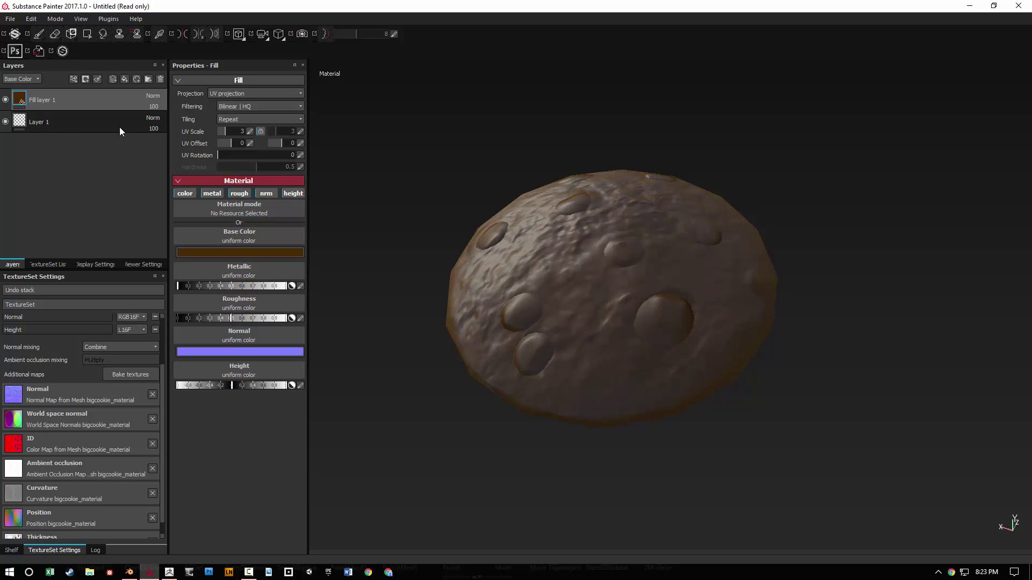
Step: Mask the brown fill layer with a color selection, picking the blue ID color of the chocolate chips
{"action": "right_click", "coordinate": [101, 98]}
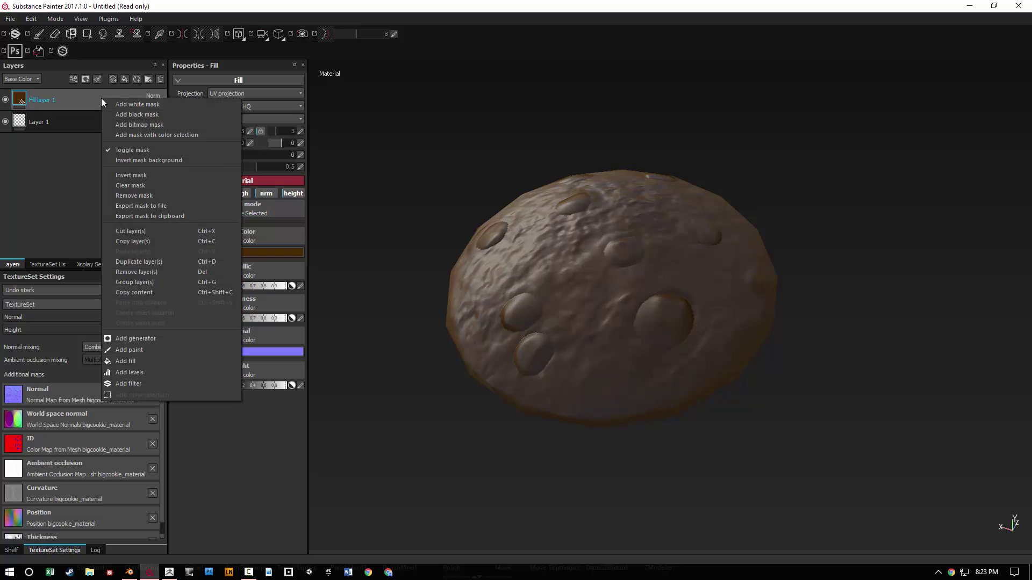
{"action": "left_click", "coordinate": [130, 135]}
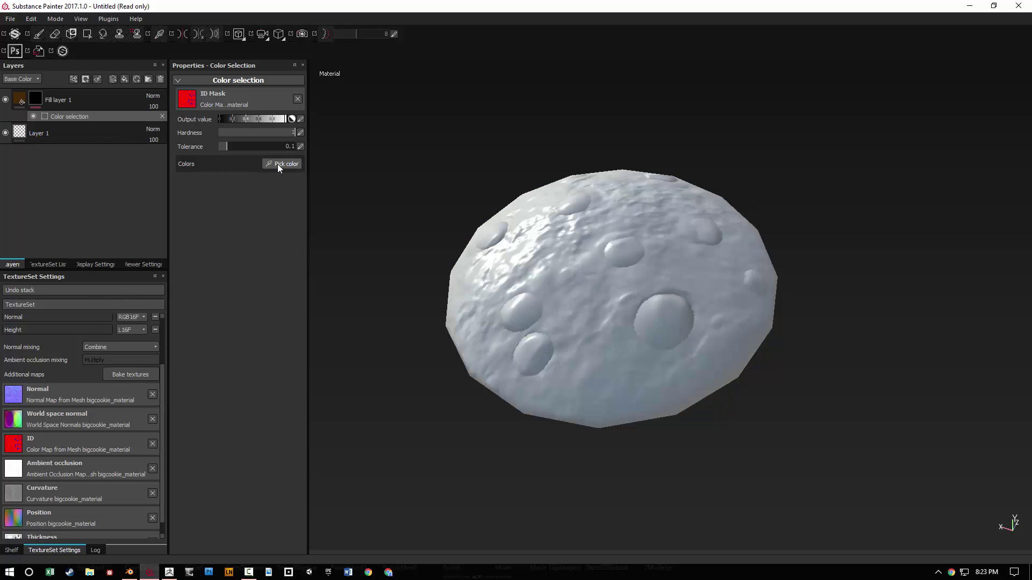
{"action": "left_click", "coordinate": [278, 164]}
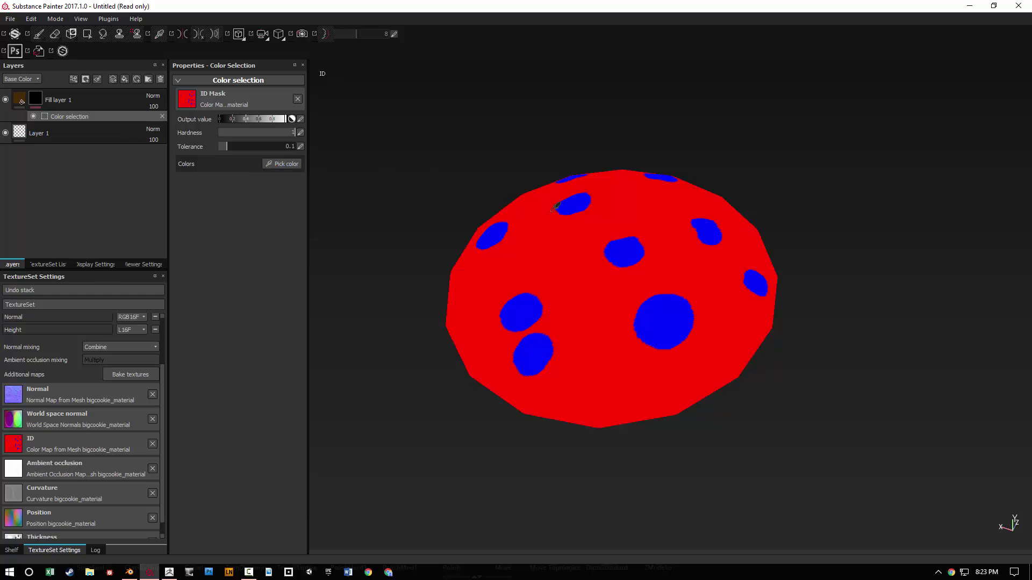
{"action": "left_click", "coordinate": [578, 203]}
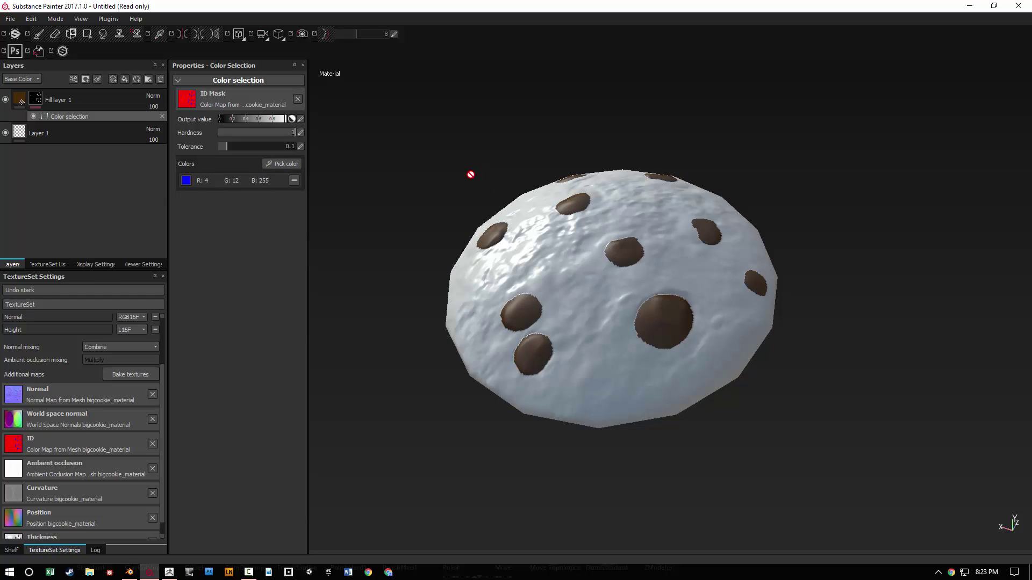
{"action": "left_click_drag", "start_coordinate": [461, 161], "coordinate": [544, 329], "text": "alt"}
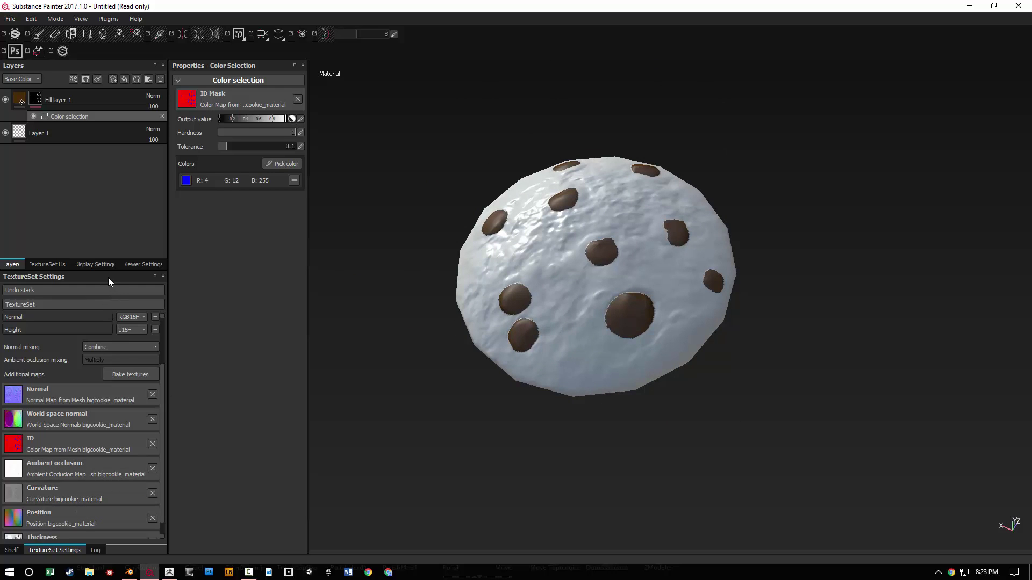
Step: Add the Machinery smart material above the fill layer, hide Fill layer 1 and check the result on the cookie
{"action": "left_click", "coordinate": [12, 551]}
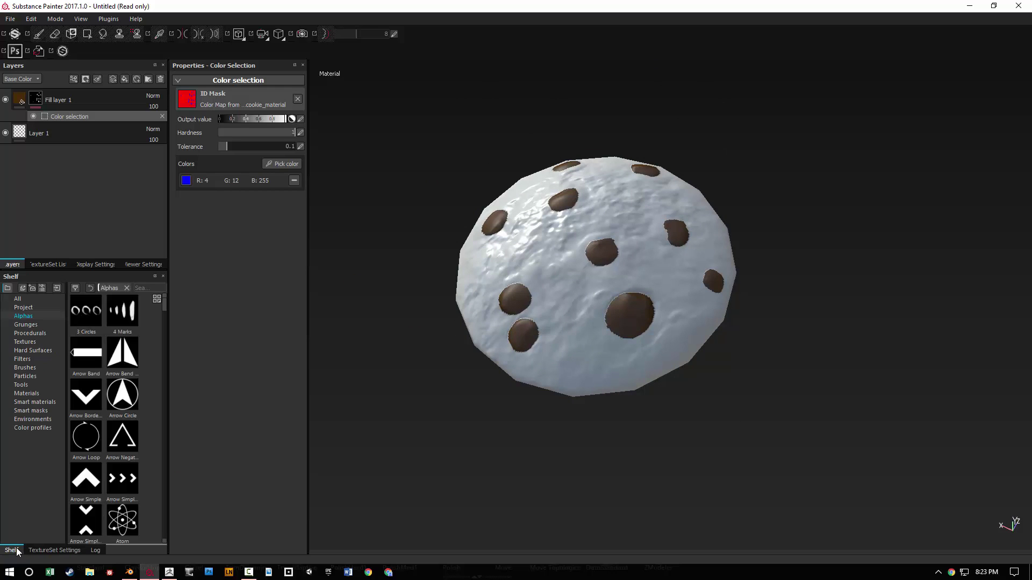
{"action": "left_click", "coordinate": [40, 402]}
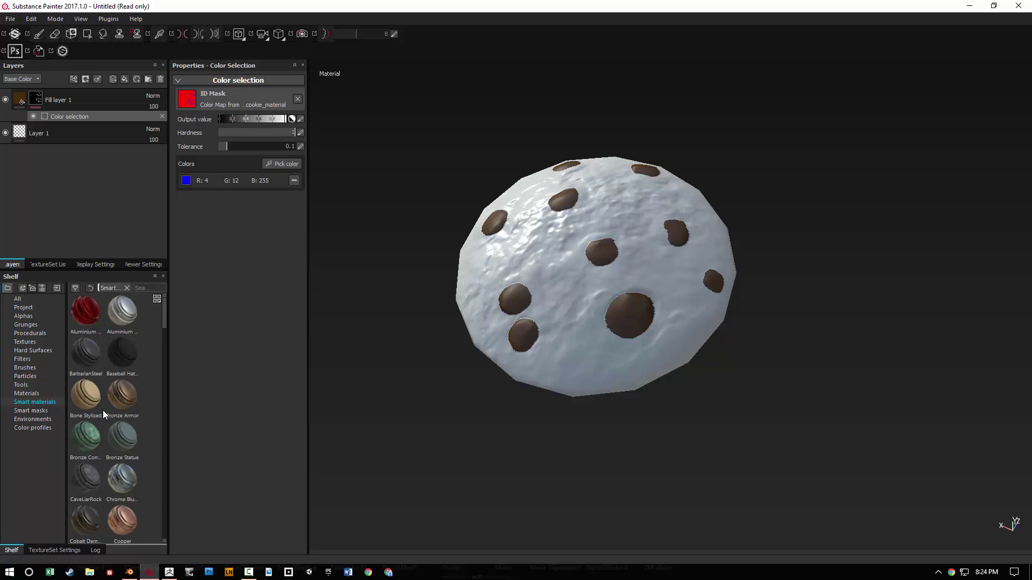
{"action": "scroll", "coordinate": [104, 411], "scroll_direction": "down", "scroll_amount": 8}
{"action": "scroll", "coordinate": [105, 411], "scroll_direction": "down", "scroll_amount": 5}
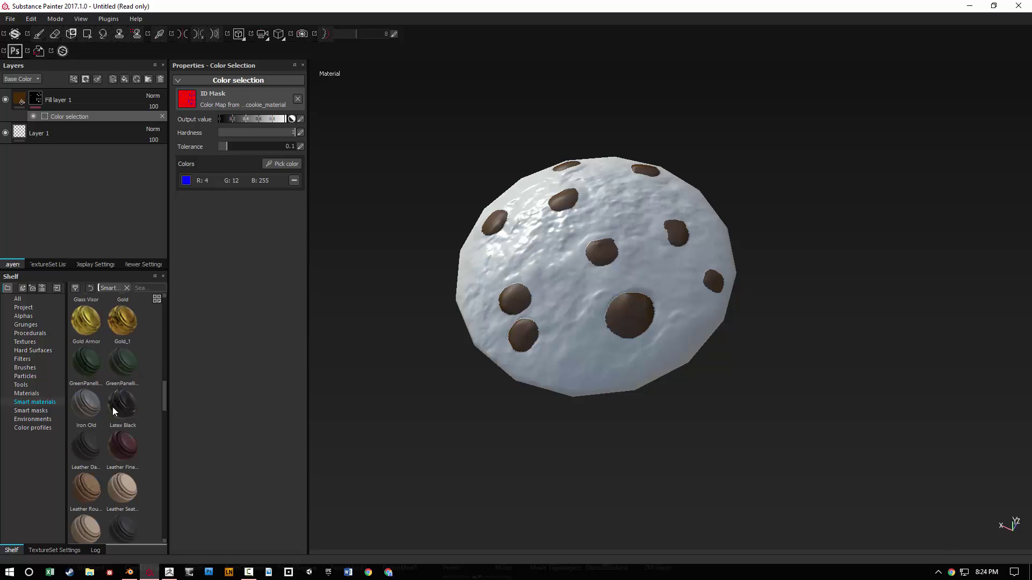
{"action": "scroll", "coordinate": [115, 404], "scroll_direction": "down", "scroll_amount": 3}
{"action": "mouse_move", "coordinate": [79, 531]}
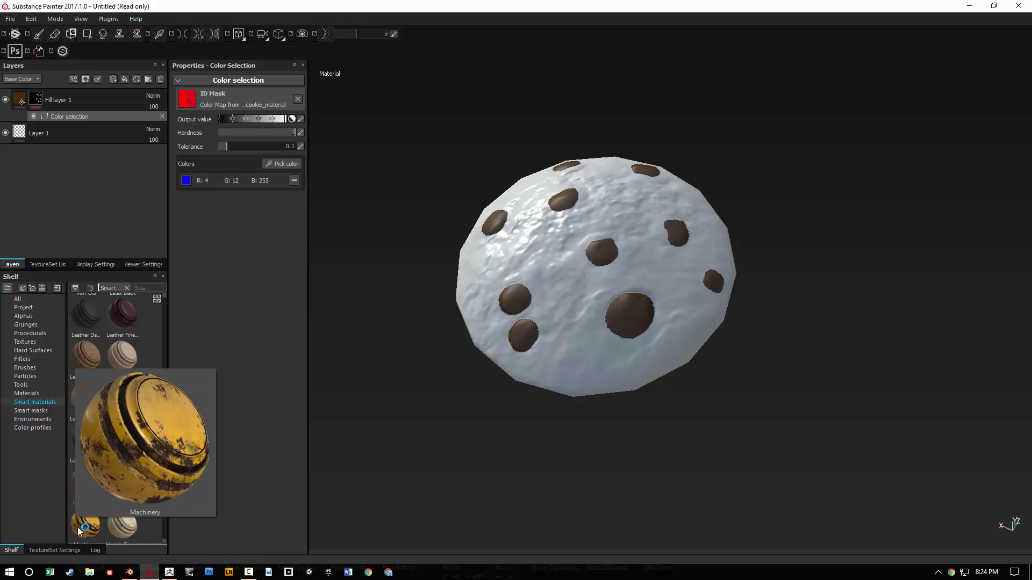
{"action": "left_click_drag", "start_coordinate": [79, 531], "coordinate": [99, 95]}
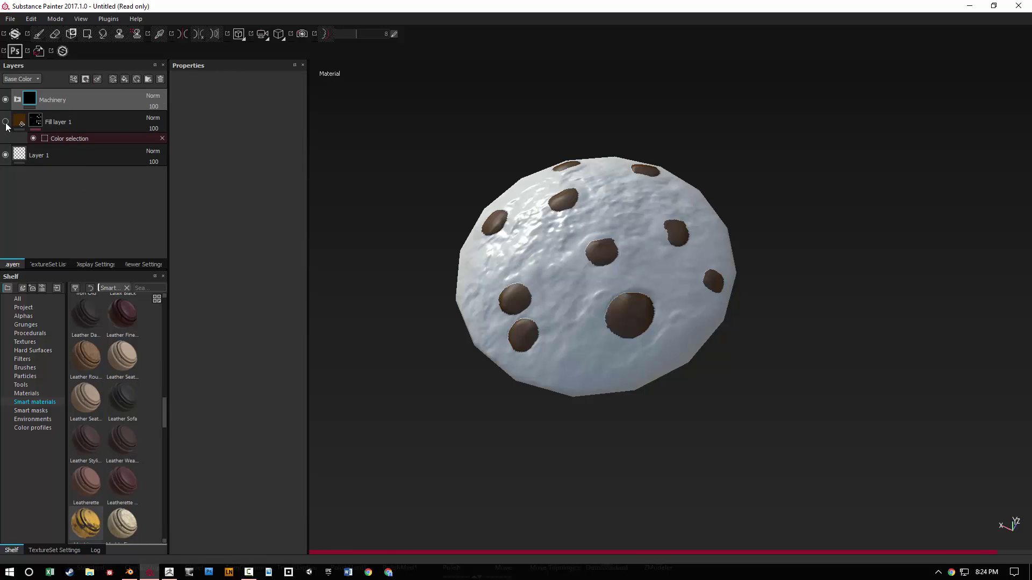
{"action": "left_click_drag", "start_coordinate": [567, 268], "coordinate": [559, 247], "text": "alt"}
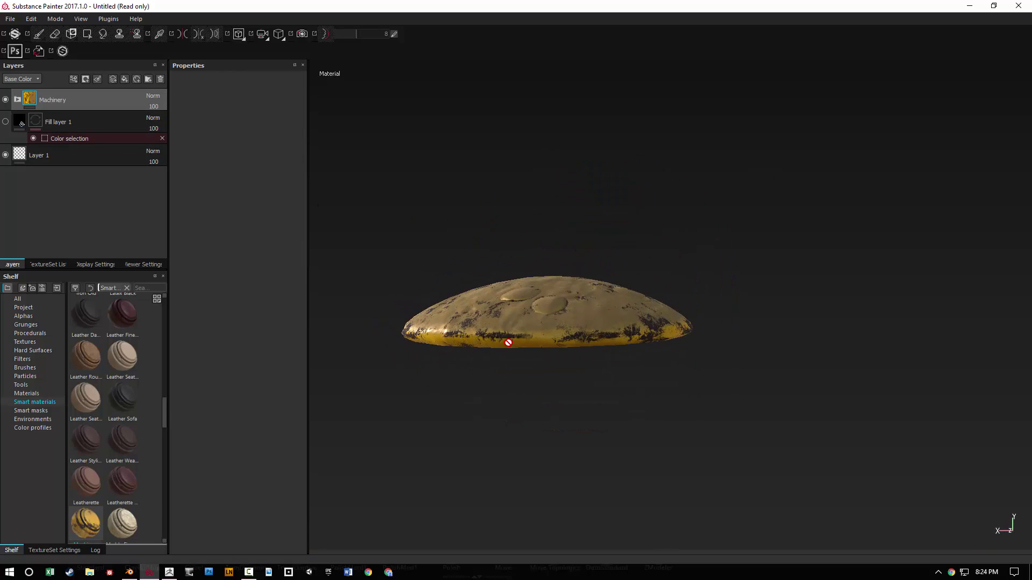
{"action": "left_click_drag", "start_coordinate": [548, 342], "coordinate": [502, 311], "text": "alt"}
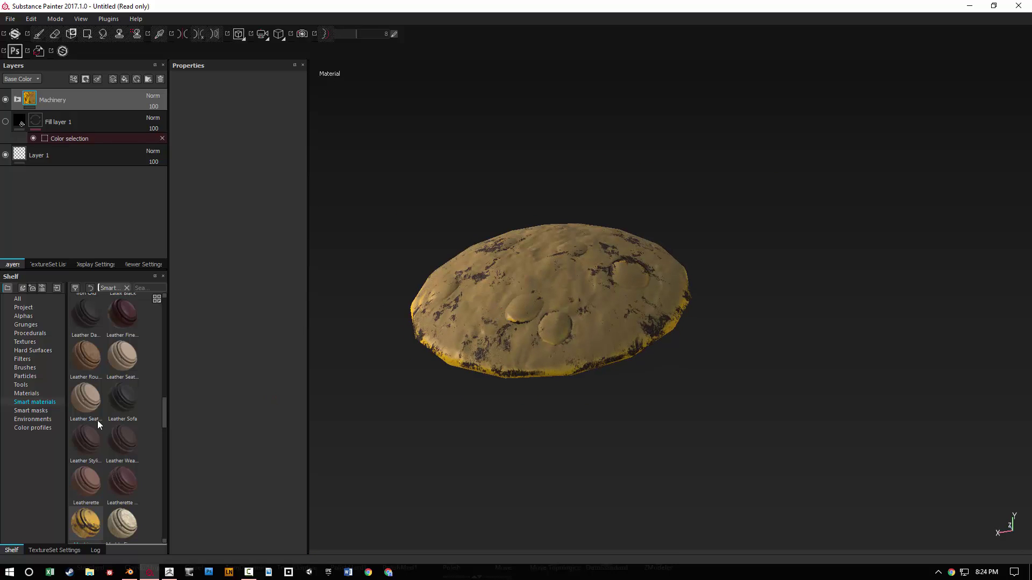
{"action": "scroll", "coordinate": [98, 421], "scroll_direction": "down", "scroll_amount": 10}
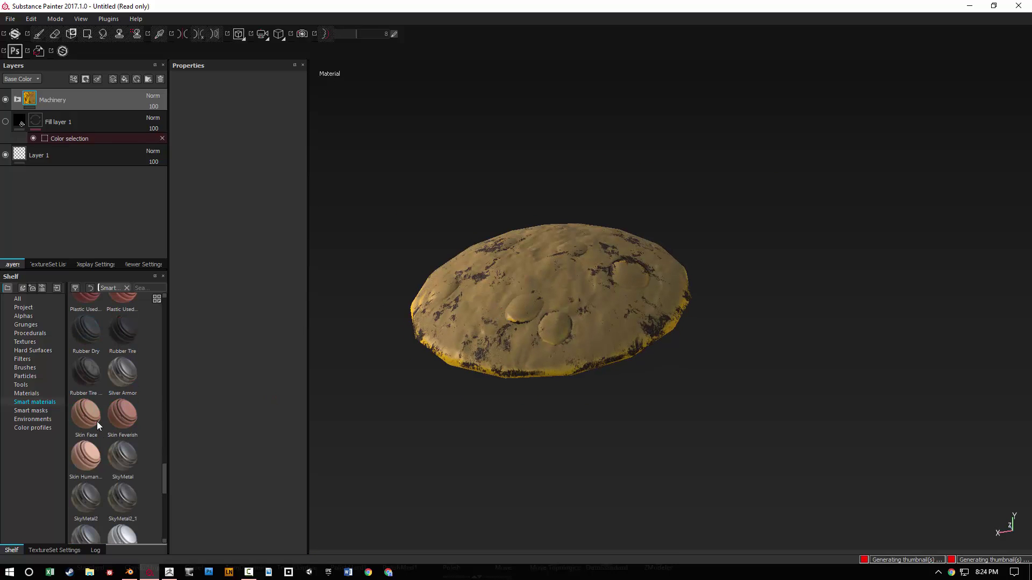
{"action": "left_click_drag", "start_coordinate": [481, 350], "coordinate": [508, 353], "text": "alt"}
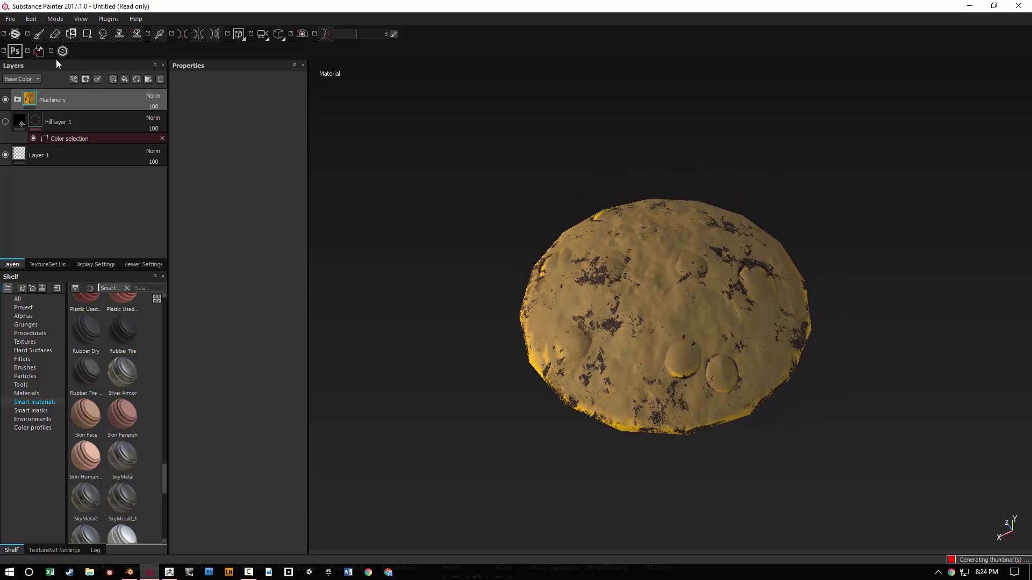
Step: Create a new project from the cookies_group mesh in the BakingFiles folder, with OpenGL normals and 2048 document resolution
{"action": "left_click", "coordinate": [17, 21]}
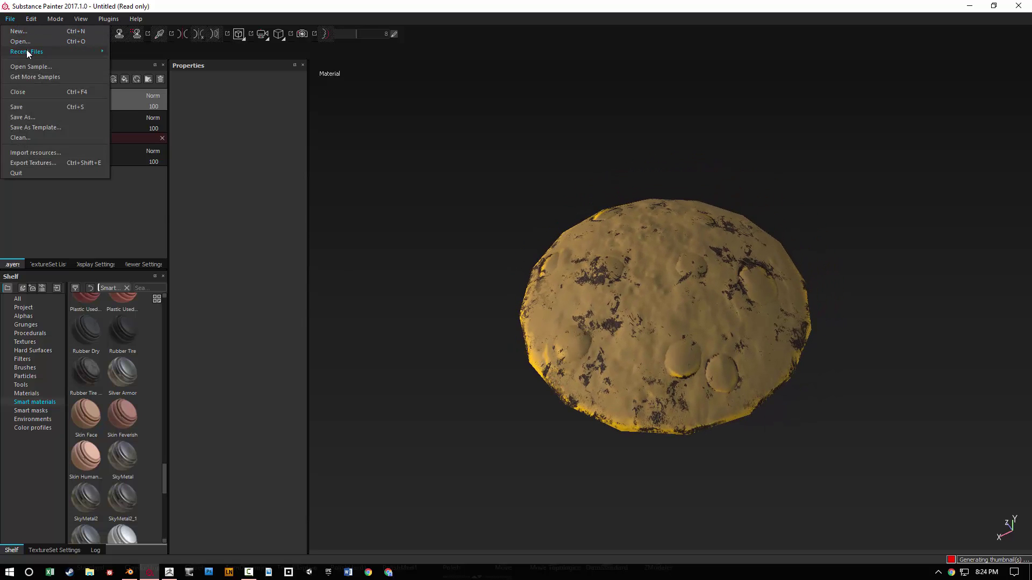
{"action": "left_click", "coordinate": [24, 35]}
{"action": "left_click", "coordinate": [474, 301]}
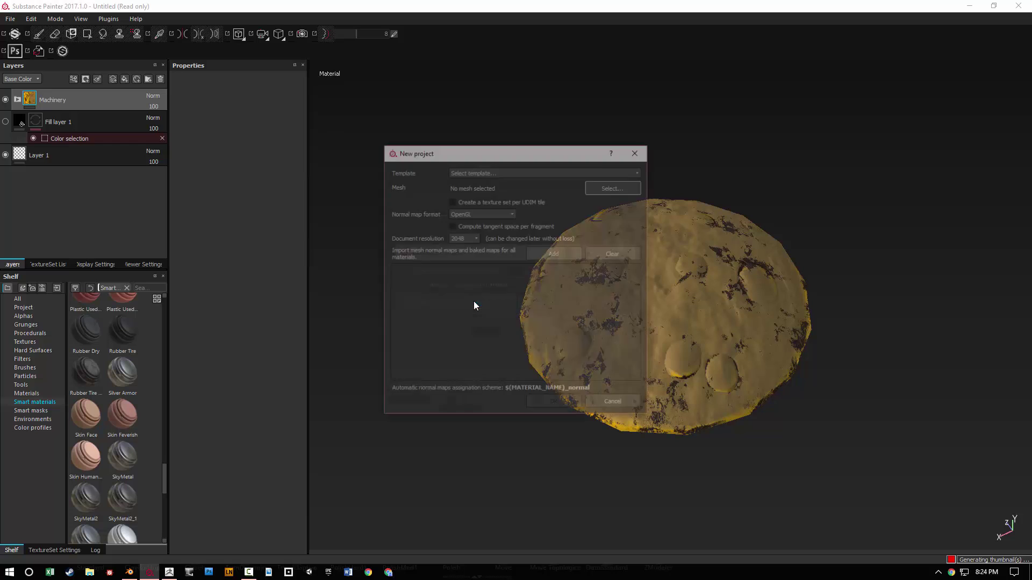
{"action": "left_click", "coordinate": [601, 188]}
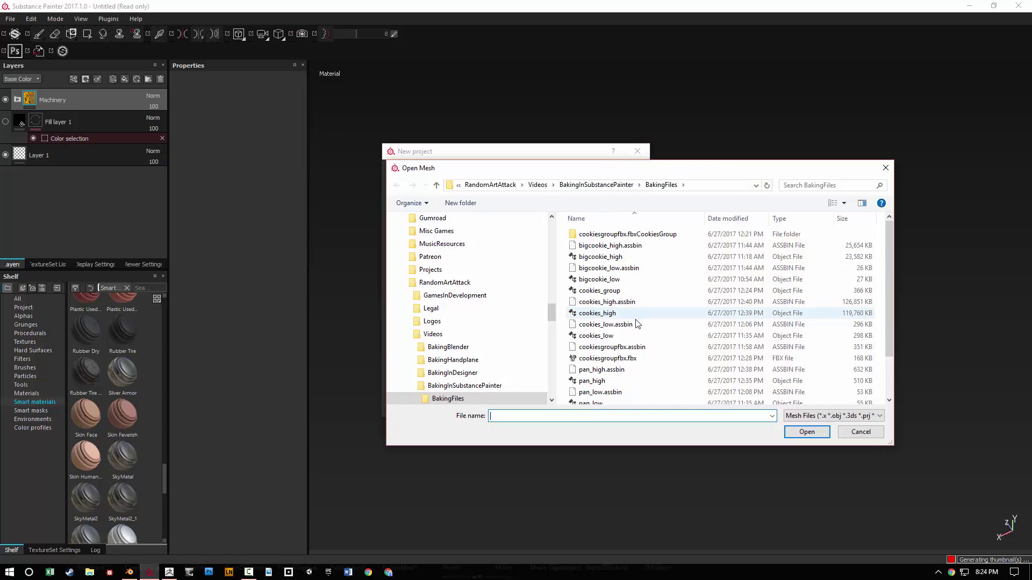
{"action": "scroll", "coordinate": [638, 330], "scroll_direction": "down", "scroll_amount": 1}
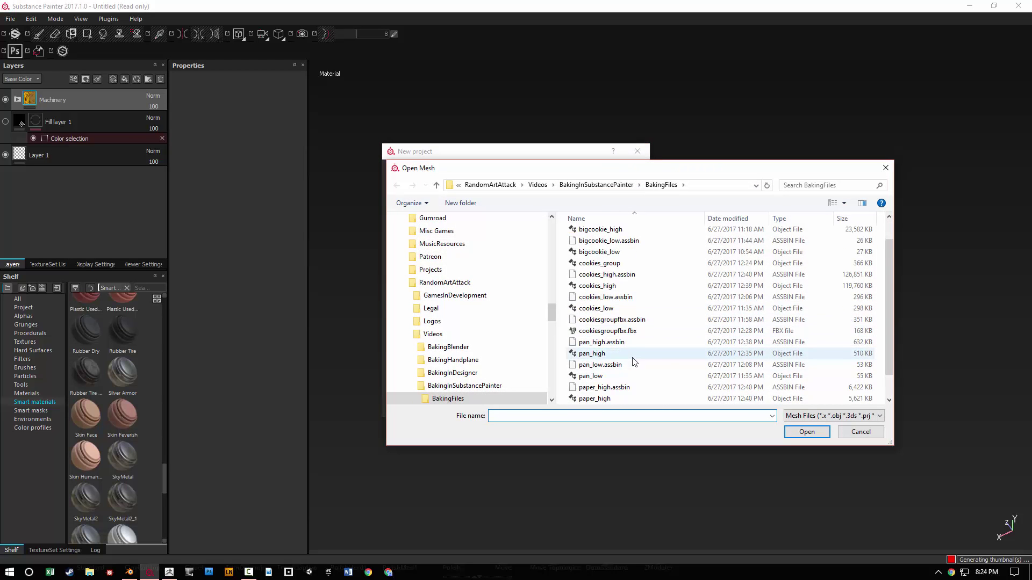
{"action": "scroll", "coordinate": [634, 342], "scroll_direction": "down", "scroll_amount": 1}
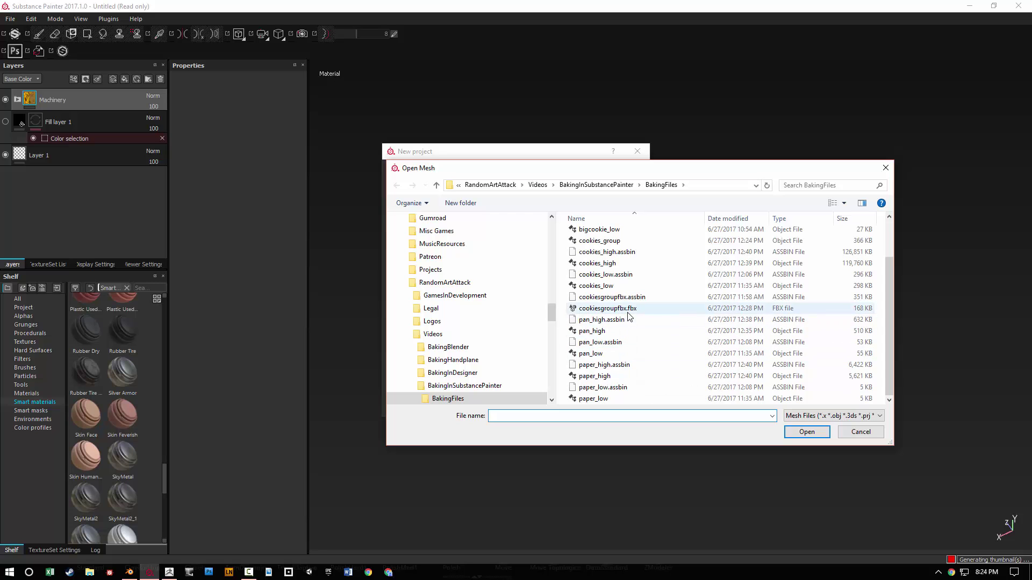
{"action": "double_click", "coordinate": [603, 240]}
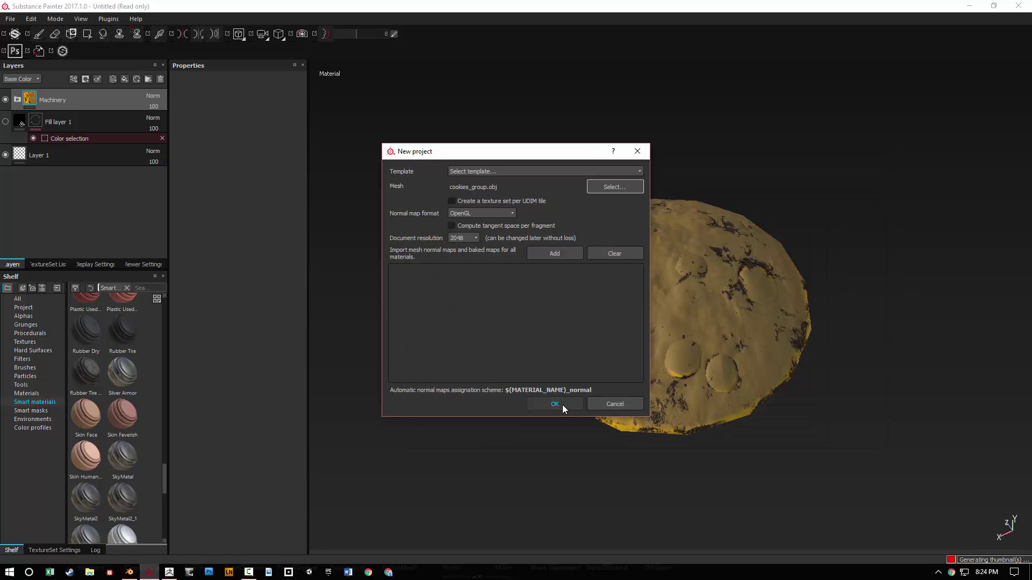
{"action": "left_click", "coordinate": [555, 404]}
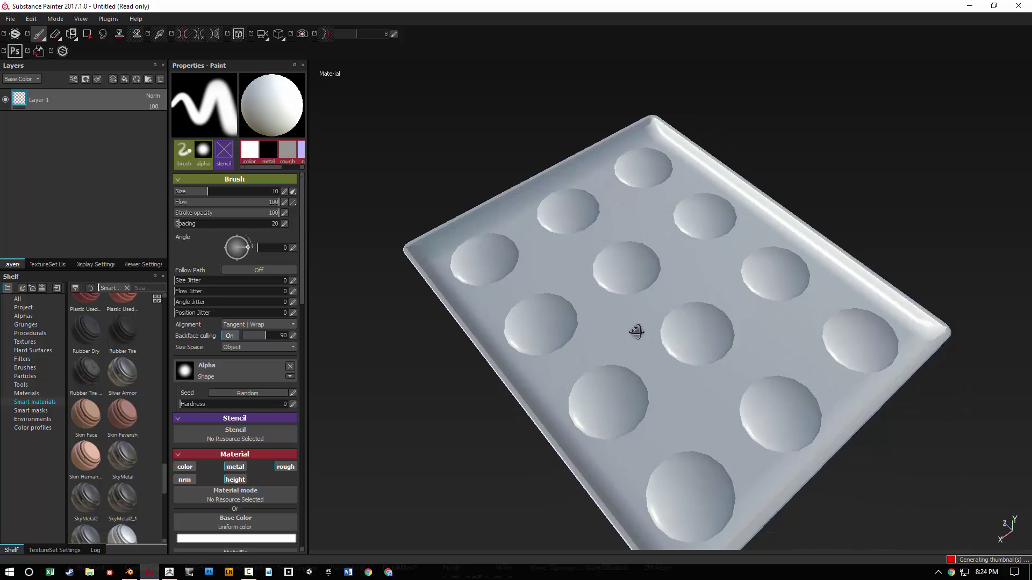
Step: Inspect the low-poly cookie tray from several angles, using the Polygon Fill tool to display its wireframe
{"action": "left_click_drag", "start_coordinate": [636, 331], "coordinate": [550, 279], "text": "alt"}
{"action": "left_click_drag", "start_coordinate": [527, 198], "coordinate": [507, 167], "text": "alt"}
{"action": "scroll", "coordinate": [513, 191], "scroll_direction": "up", "scroll_amount": 3}
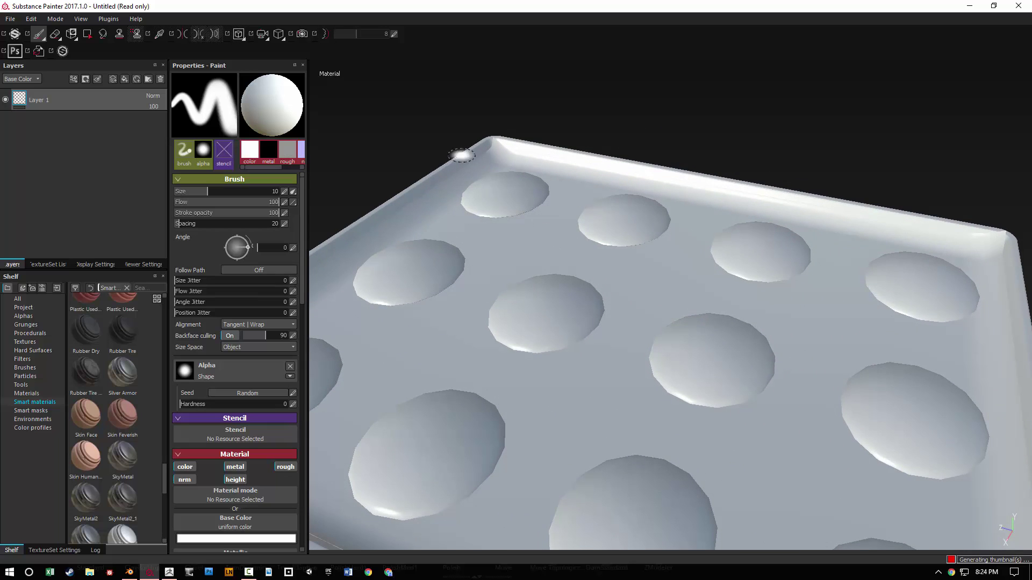
{"action": "left_click", "coordinate": [88, 35]}
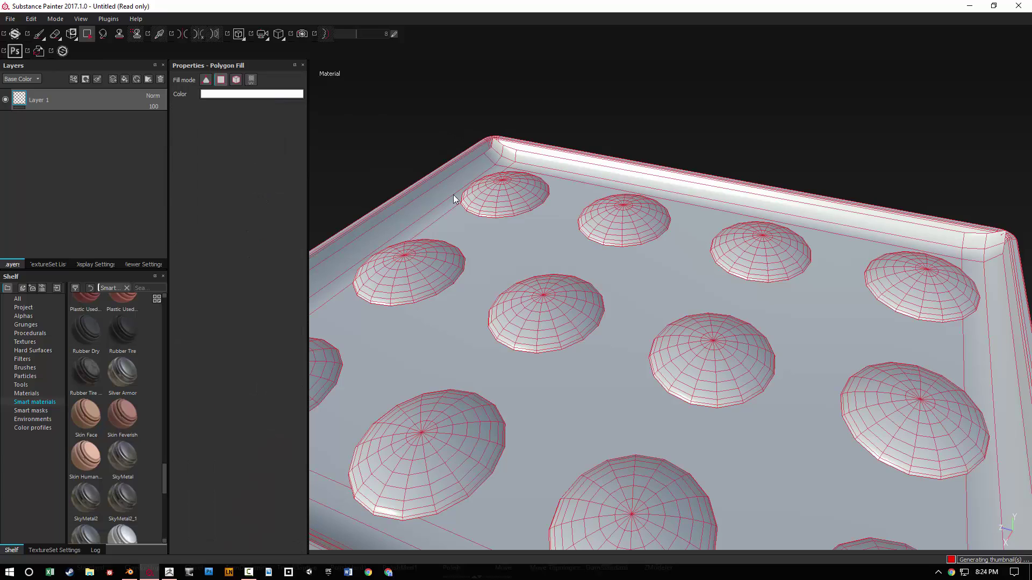
{"action": "scroll", "coordinate": [516, 250], "scroll_direction": "down", "scroll_amount": 3}
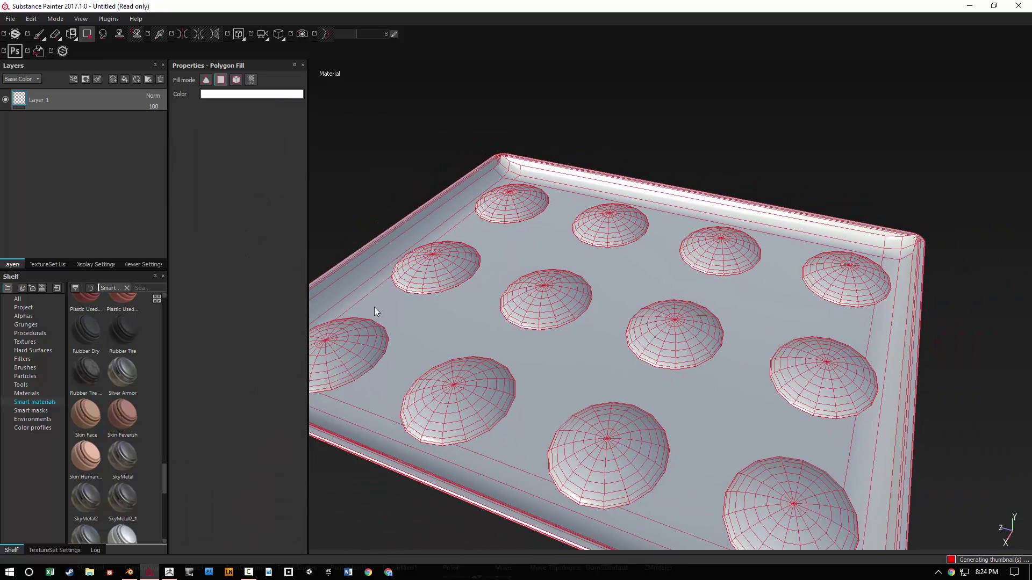
{"action": "scroll", "coordinate": [500, 198], "scroll_direction": "down", "scroll_amount": 3}
{"action": "left_click_drag", "start_coordinate": [500, 198], "coordinate": [477, 258], "text": "alt"}
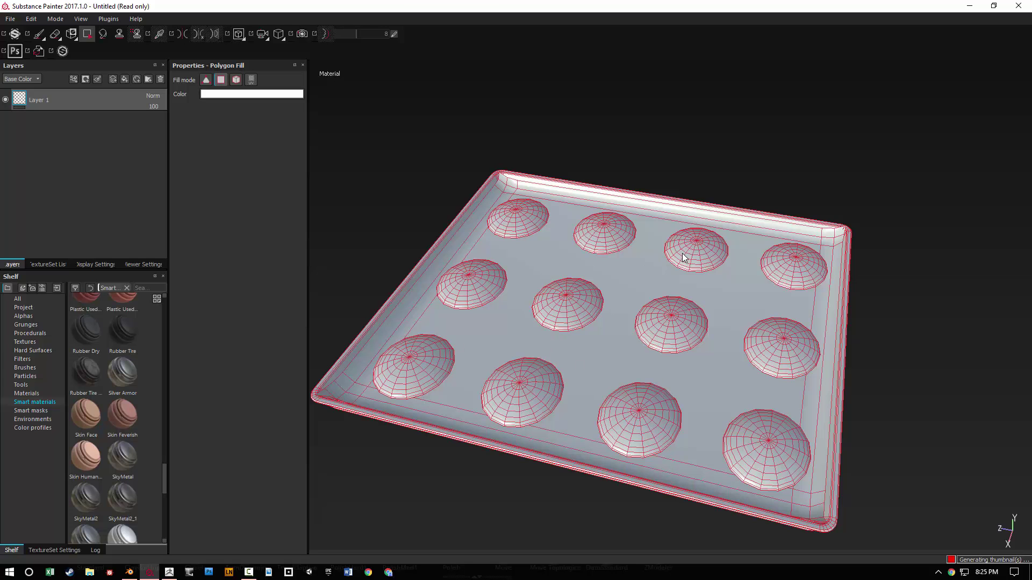
{"action": "left_click_drag", "start_coordinate": [684, 258], "coordinate": [596, 270], "text": "alt"}
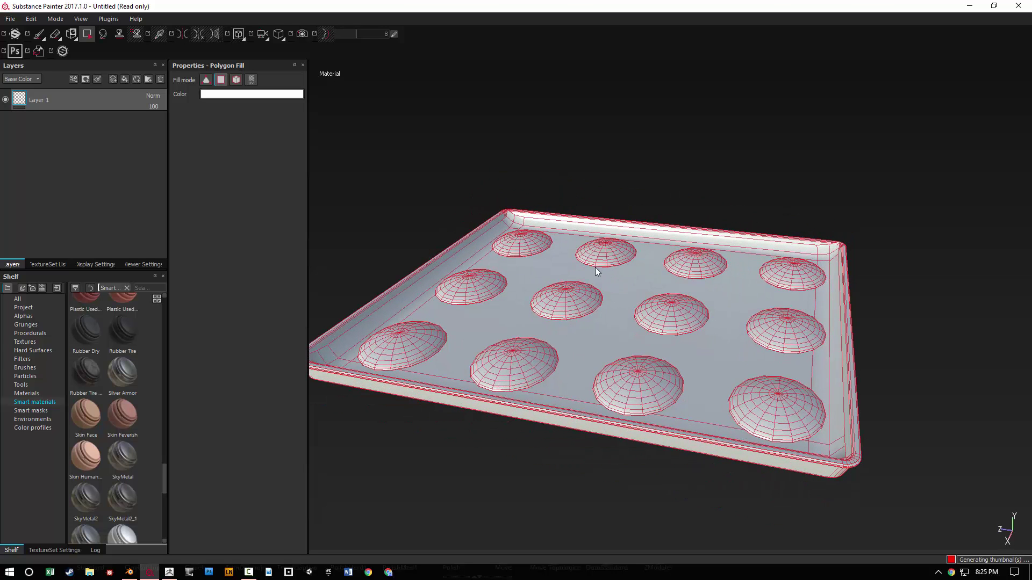
Step: Switch to ZBrush, load the cookies group sculpt and examine the color-painted high-poly cookies, paper and pan
{"action": "left_click", "coordinate": [168, 571]}
{"action": "mouse_move", "coordinate": [953, 212]}
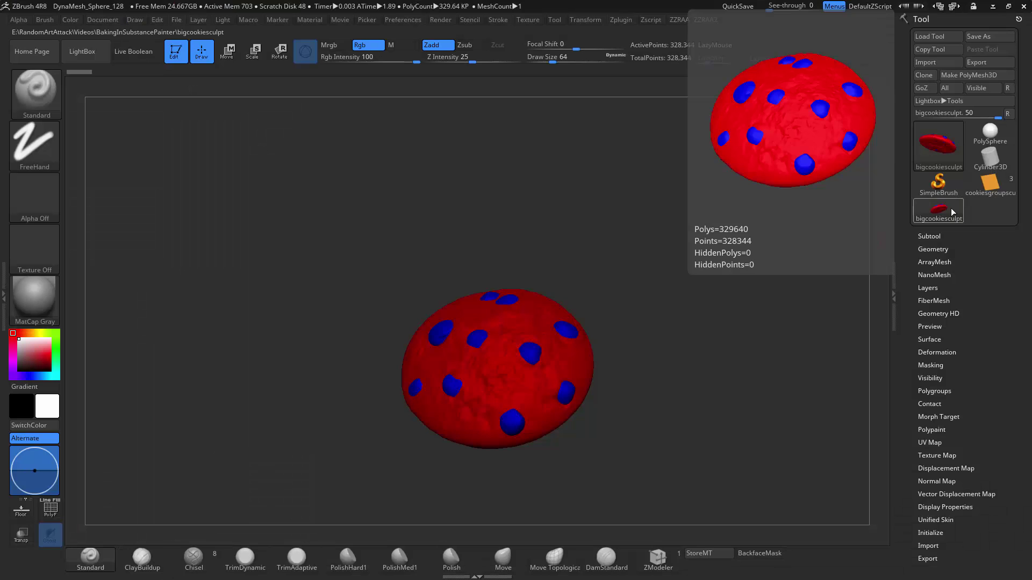
{"action": "left_click", "coordinate": [930, 36]}
{"action": "double_click", "coordinate": [245, 108]}
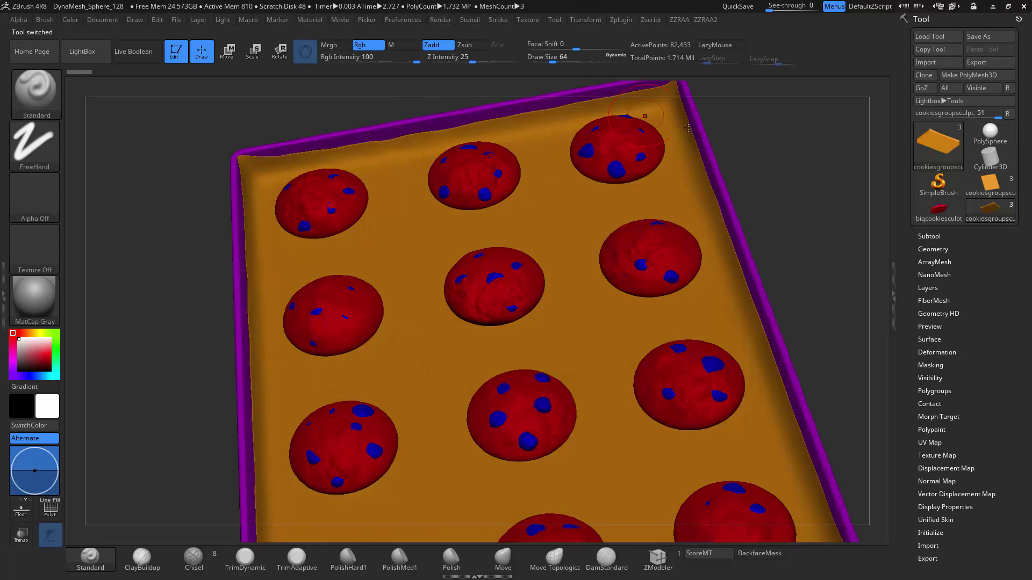
{"action": "left_click_drag", "start_coordinate": [802, 244], "coordinate": [534, 297]}
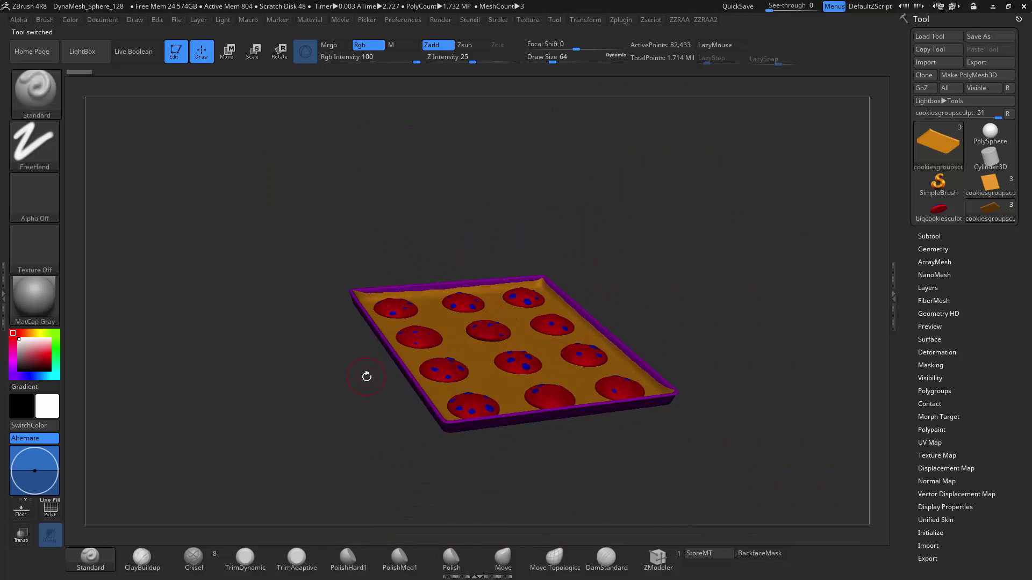
{"action": "left_click_drag", "start_coordinate": [341, 328], "coordinate": [316, 344]}
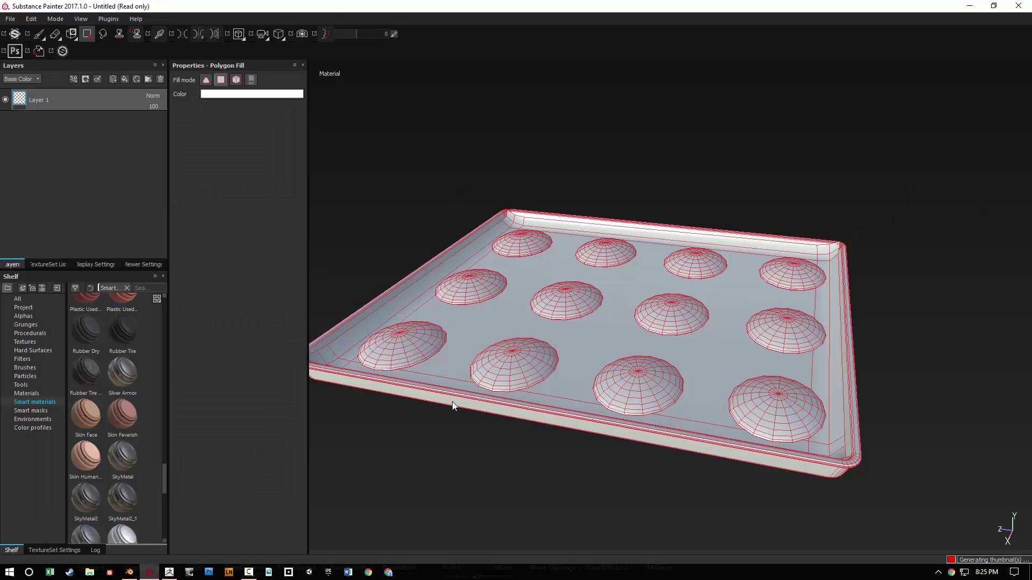
Step: Switch to Substance Painter and add pan_high, paper_high and cookies_high as the high definition meshes for baking
{"action": "left_click", "coordinate": [59, 548]}
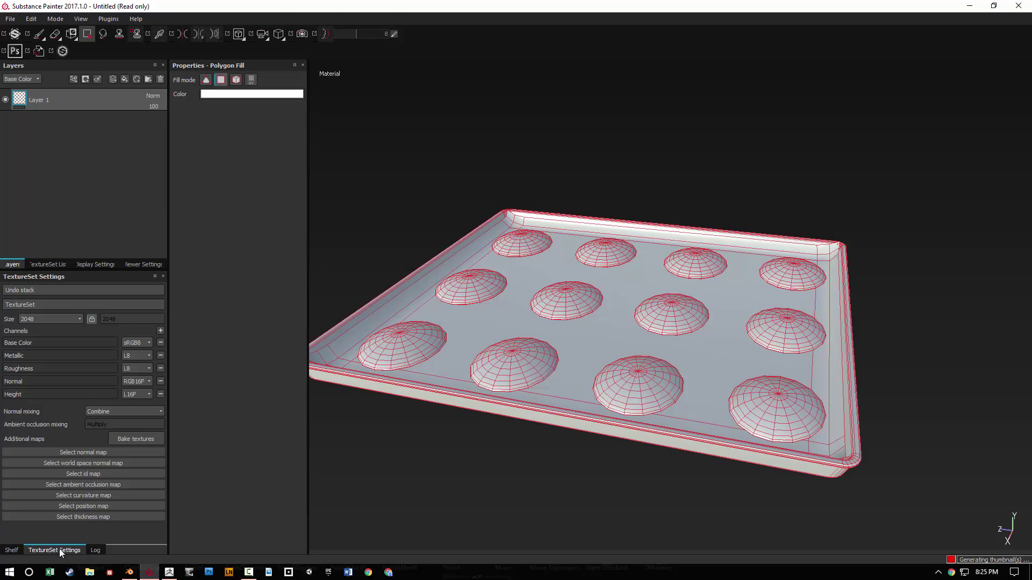
{"action": "left_click", "coordinate": [129, 439]}
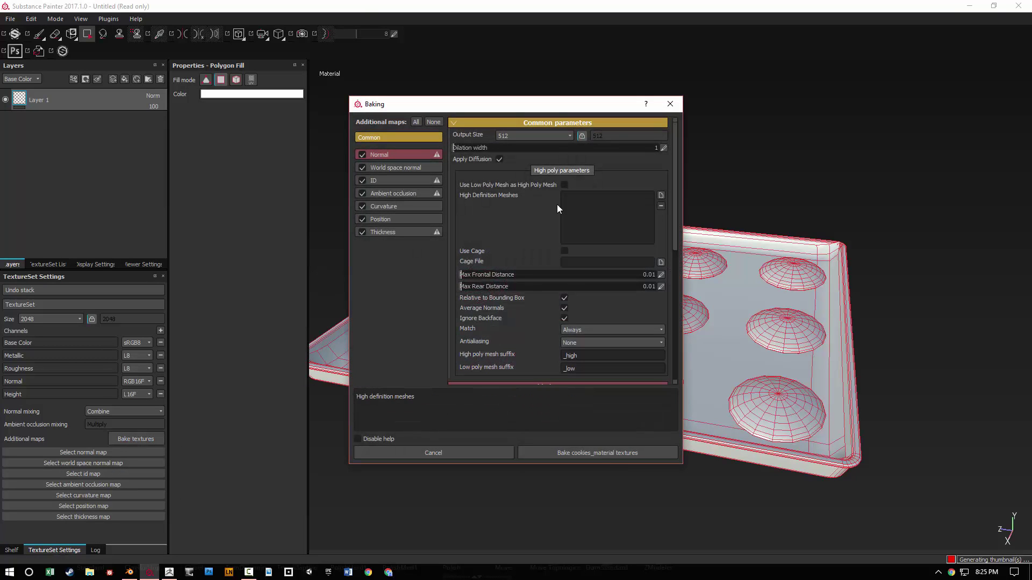
{"action": "left_click", "coordinate": [660, 195]}
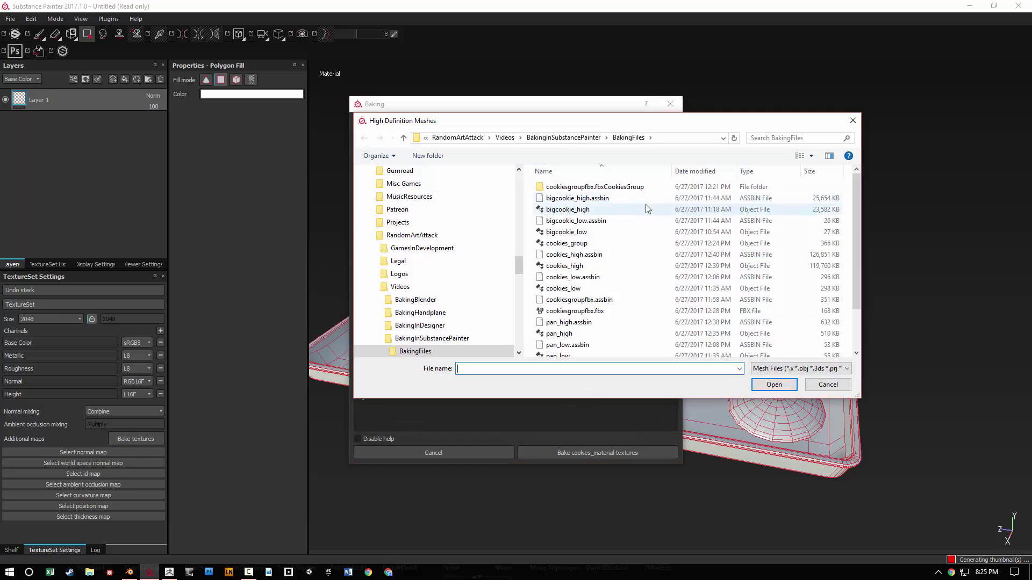
{"action": "scroll", "coordinate": [638, 215], "scroll_direction": "down", "scroll_amount": 1}
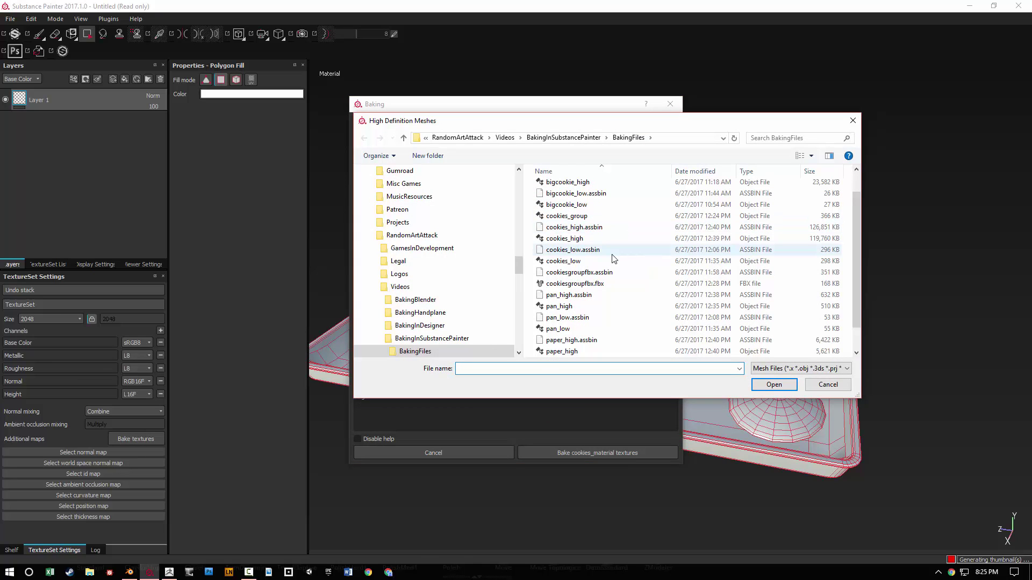
{"action": "left_click", "coordinate": [559, 306]}
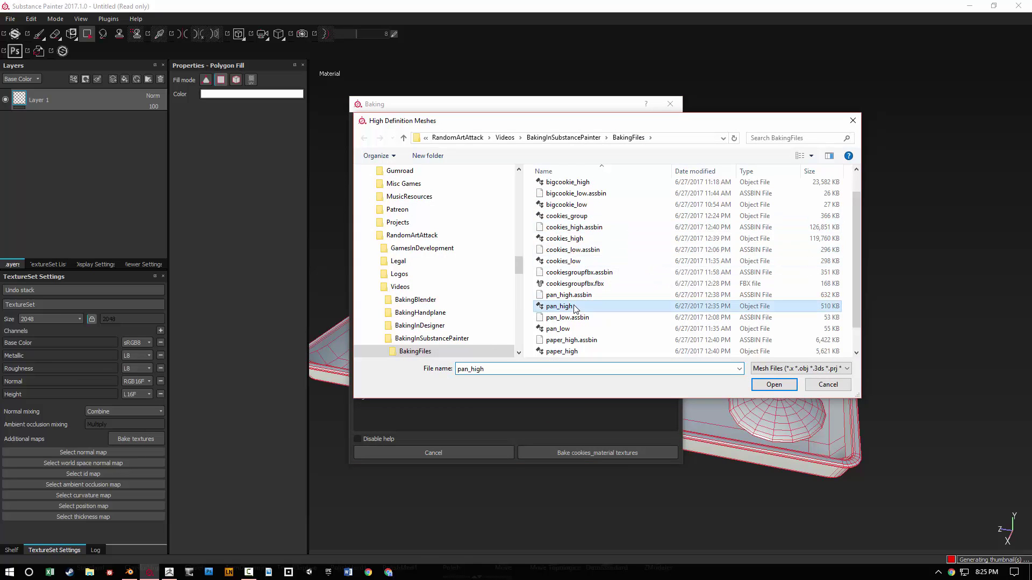
{"action": "left_click", "coordinate": [766, 385]}
{"action": "left_click", "coordinate": [660, 195]}
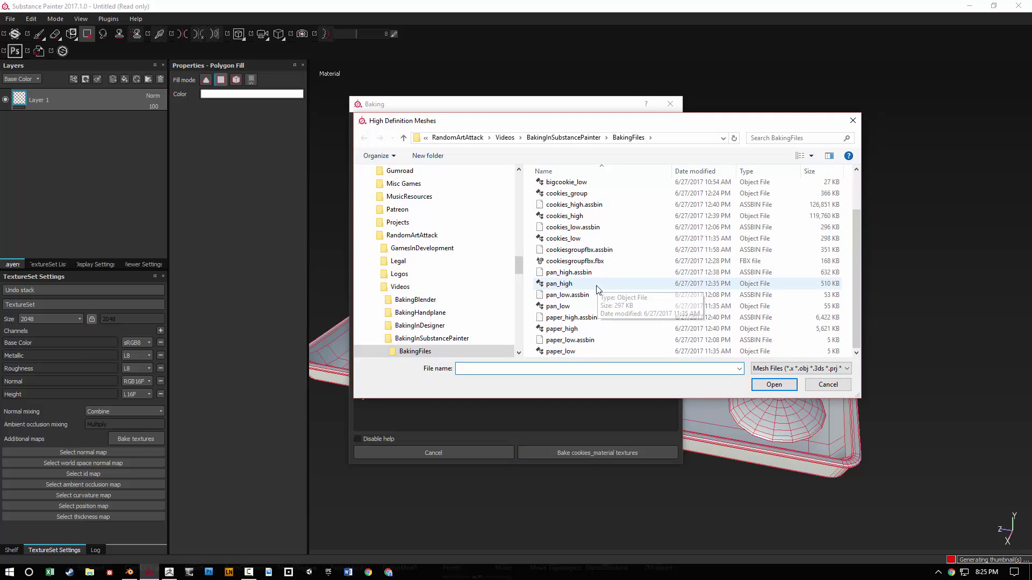
{"action": "left_click", "coordinate": [561, 328]}
{"action": "left_click", "coordinate": [774, 383]}
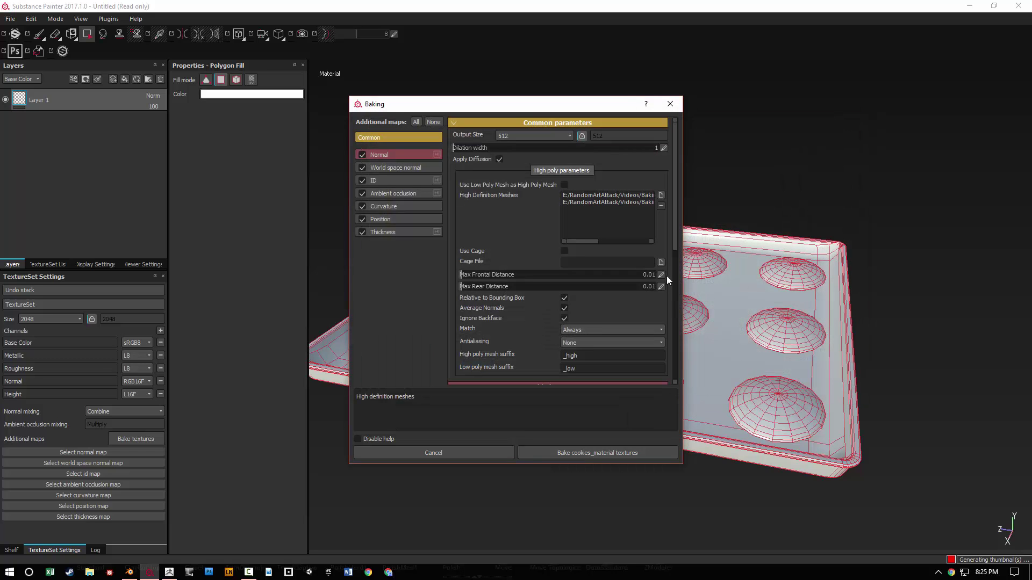
{"action": "left_click", "coordinate": [661, 195]}
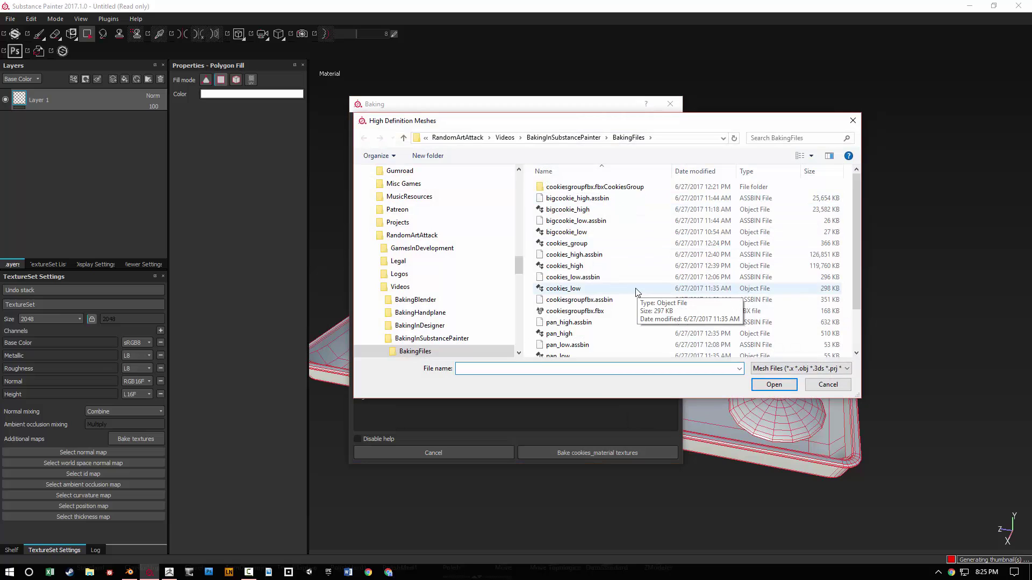
{"action": "left_click", "coordinate": [594, 240]}
{"action": "left_click", "coordinate": [771, 385]}
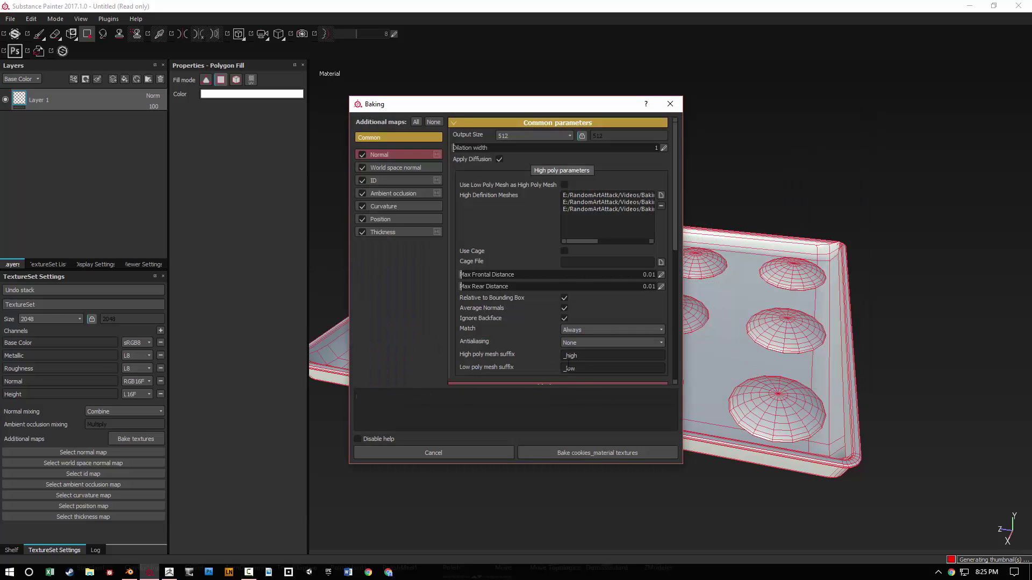
Step: Check the baking output size options and bake all the additional maps for cookies_material
{"action": "left_click", "coordinate": [568, 135]}
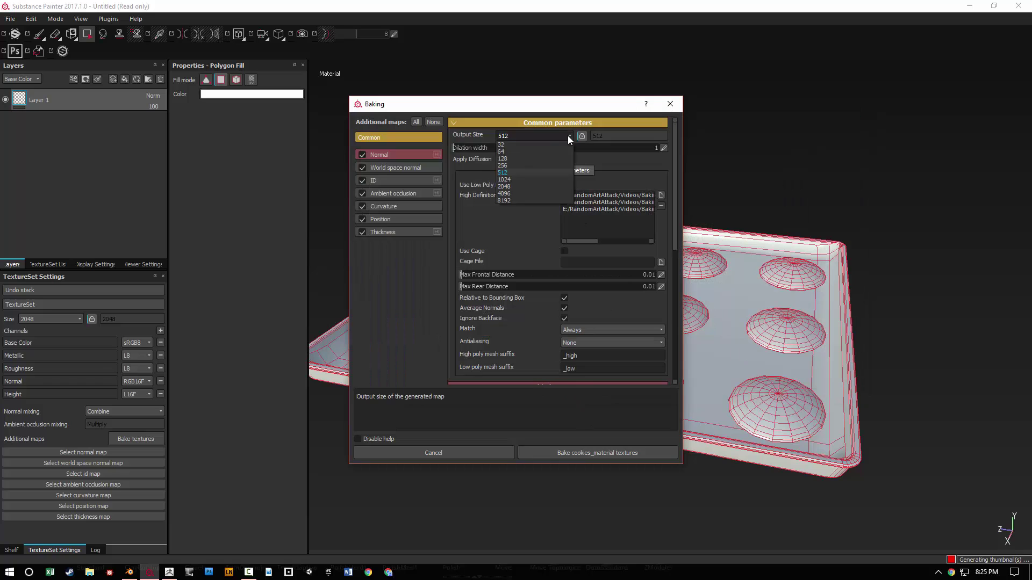
{"action": "left_click", "coordinate": [537, 164]}
{"action": "left_click", "coordinate": [605, 453]}
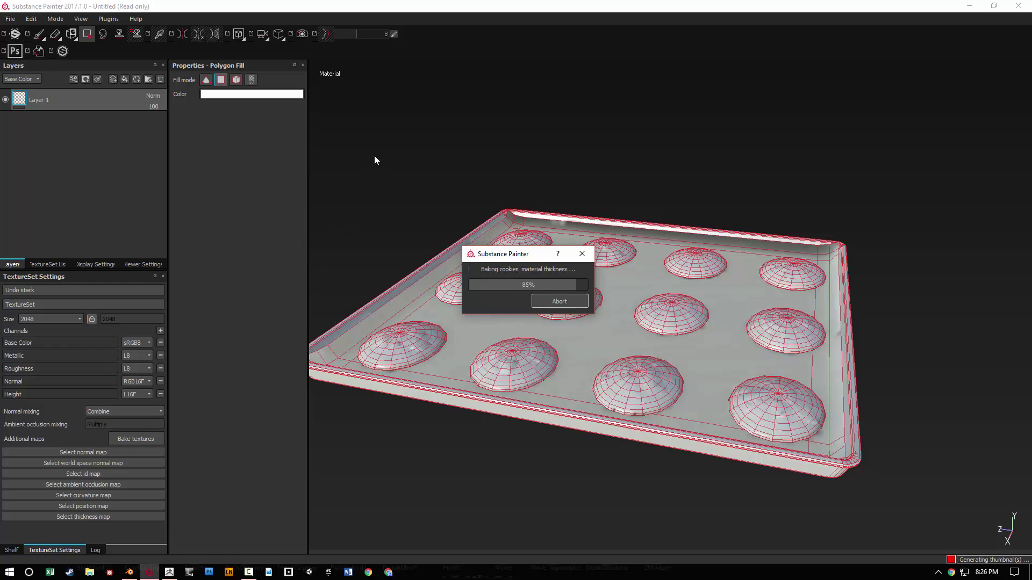
{"action": "key", "text": "Return"}
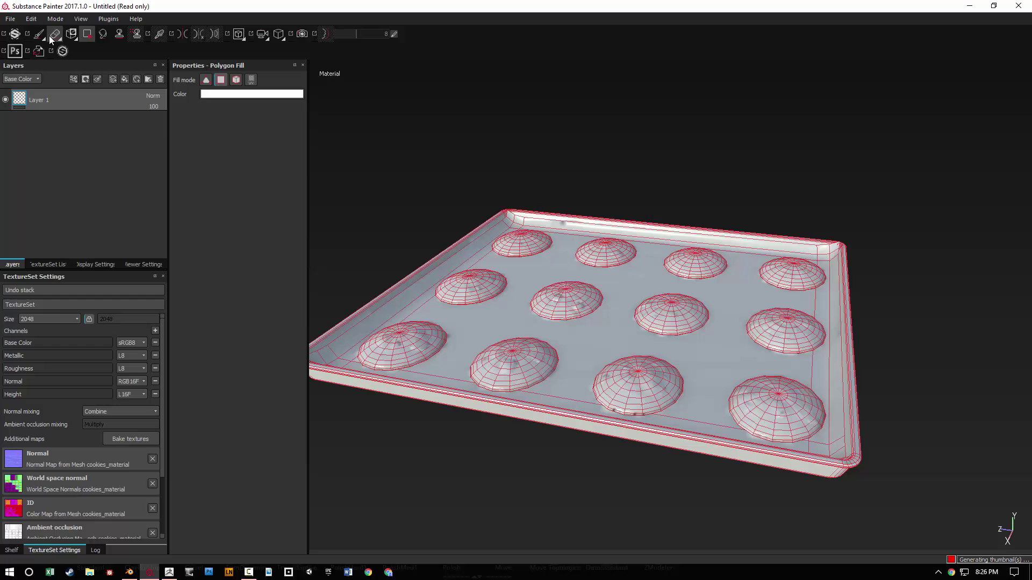
Step: Hide the wireframe by returning to the Paint tool and examine the baked detail on the cookies and the tray's underside
{"action": "key", "text": "1"}
{"action": "left_click_drag", "start_coordinate": [408, 279], "coordinate": [555, 223], "text": "alt"}
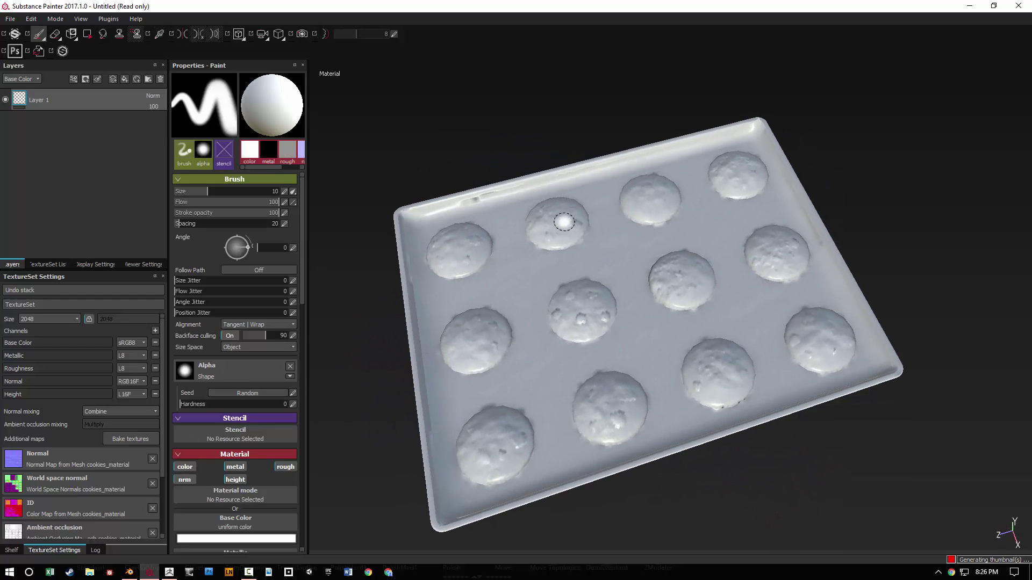
{"action": "right_click_drag", "start_coordinate": [571, 297], "coordinate": [660, 371], "text": "alt"}
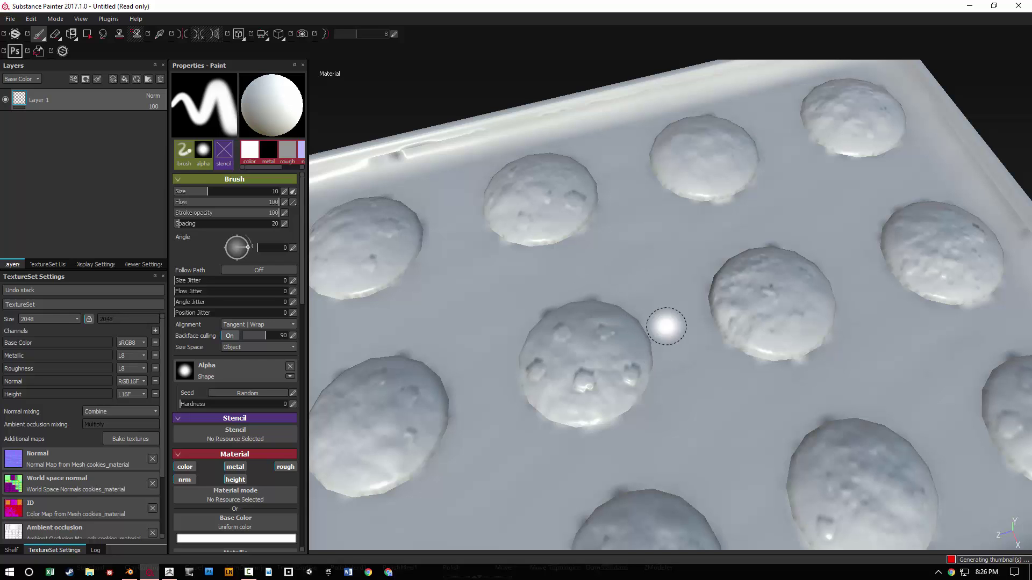
{"action": "scroll", "coordinate": [682, 344], "scroll_direction": "down", "scroll_amount": 3}
{"action": "left_click_drag", "start_coordinate": [699, 364], "coordinate": [601, 236], "text": "alt"}
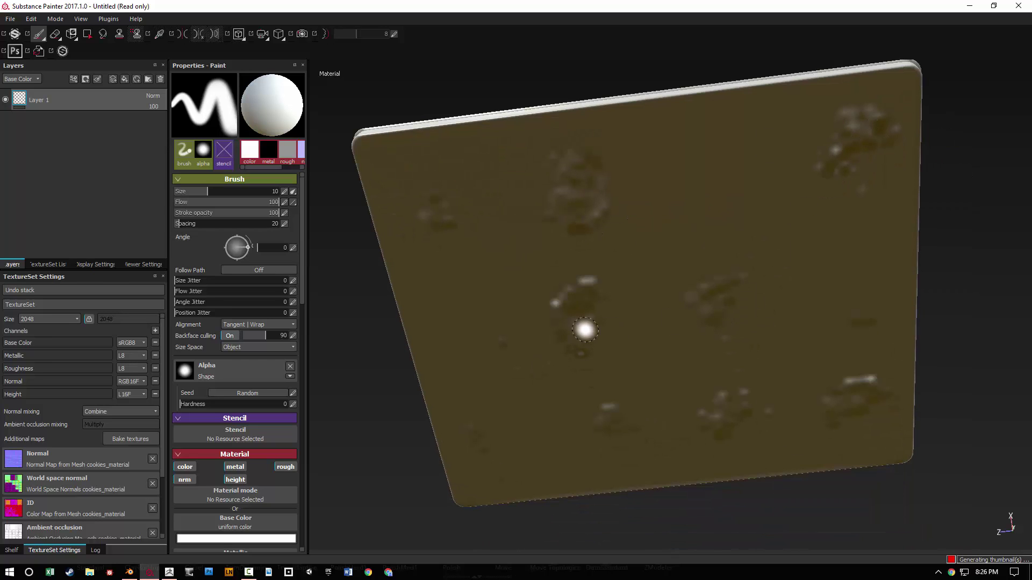
{"action": "left_click_drag", "start_coordinate": [714, 270], "coordinate": [560, 215], "text": "alt"}
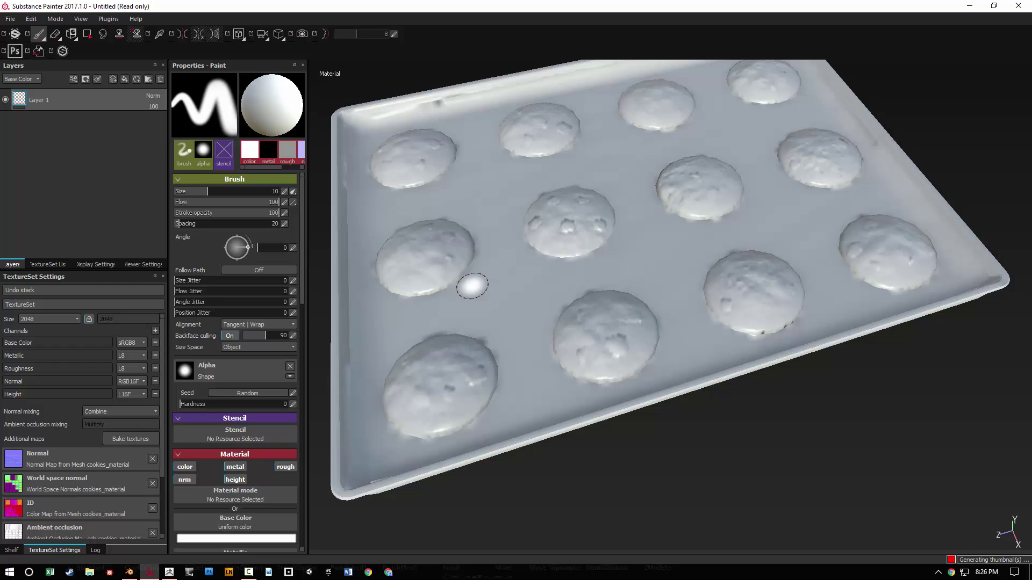
{"action": "scroll", "coordinate": [639, 291], "scroll_direction": "down", "scroll_amount": 2}
{"action": "scroll", "coordinate": [657, 293], "scroll_direction": "up", "scroll_amount": 3}
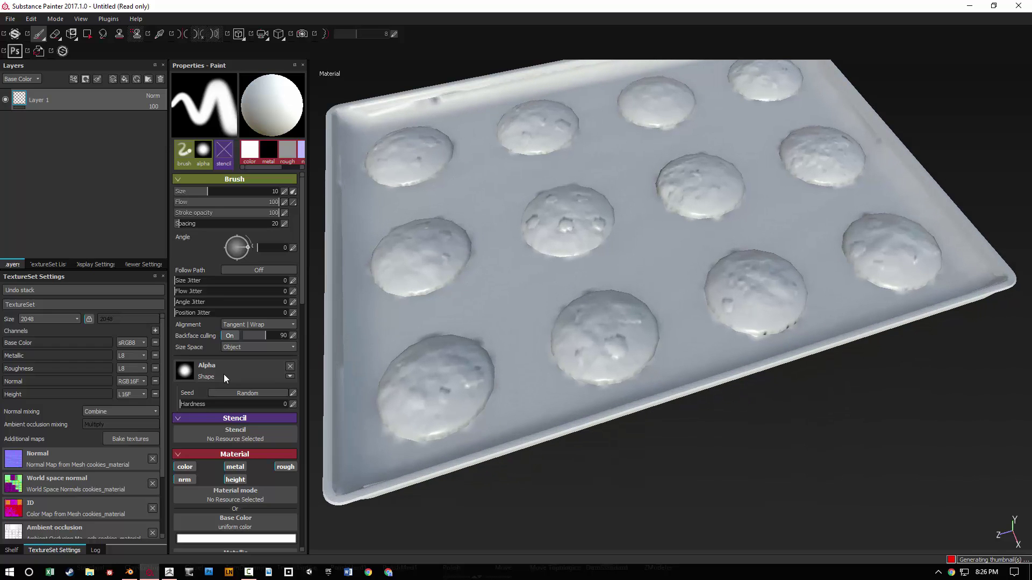
Step: Open the texture baking settings and set the output size to 512 and the match method to By Mesh Name
{"action": "left_click", "coordinate": [129, 437]}
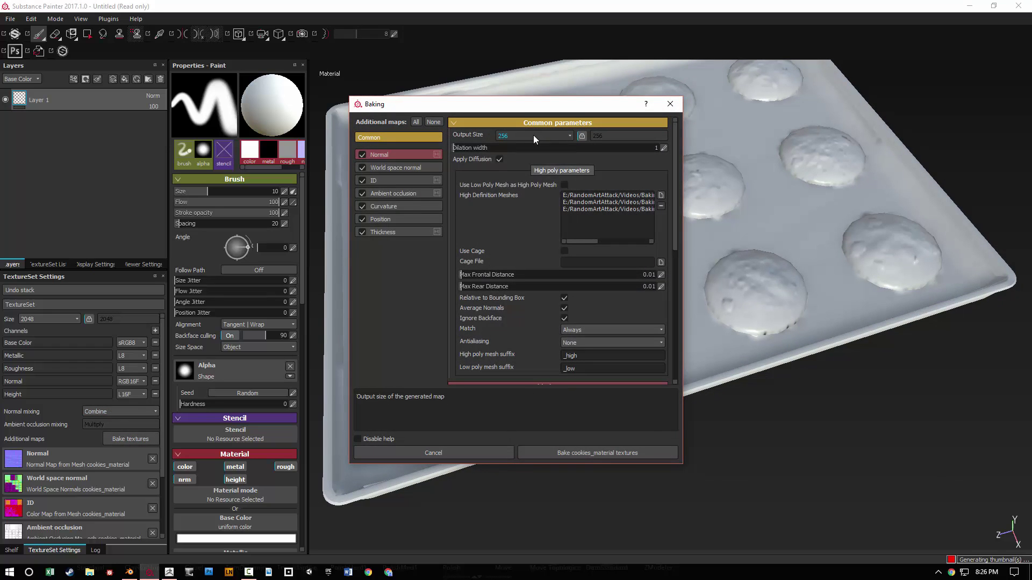
{"action": "left_click", "coordinate": [533, 136]}
{"action": "left_click", "coordinate": [527, 173]}
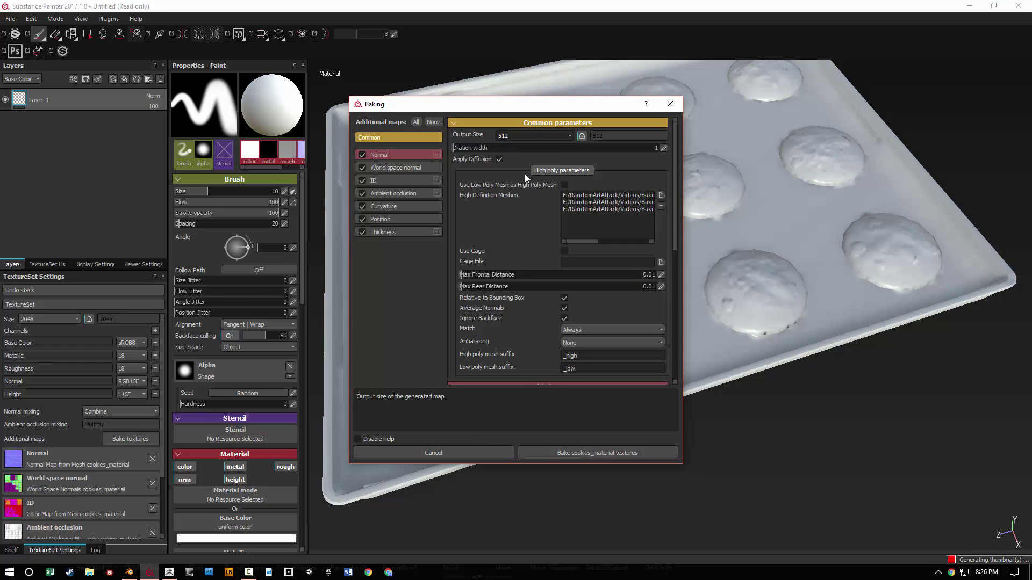
{"action": "left_click", "coordinate": [581, 330]}
{"action": "left_click", "coordinate": [582, 344]}
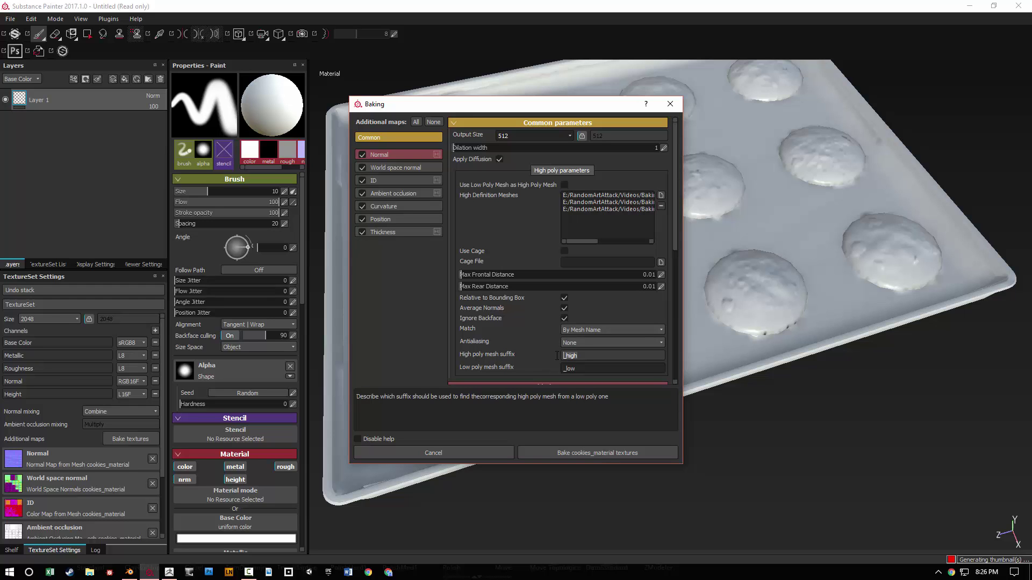
Step: Switch to ZBrush and turn off the Grp (export sub groups) option for the cookiesgroupsculpt subtool
{"action": "left_click", "coordinate": [170, 572]}
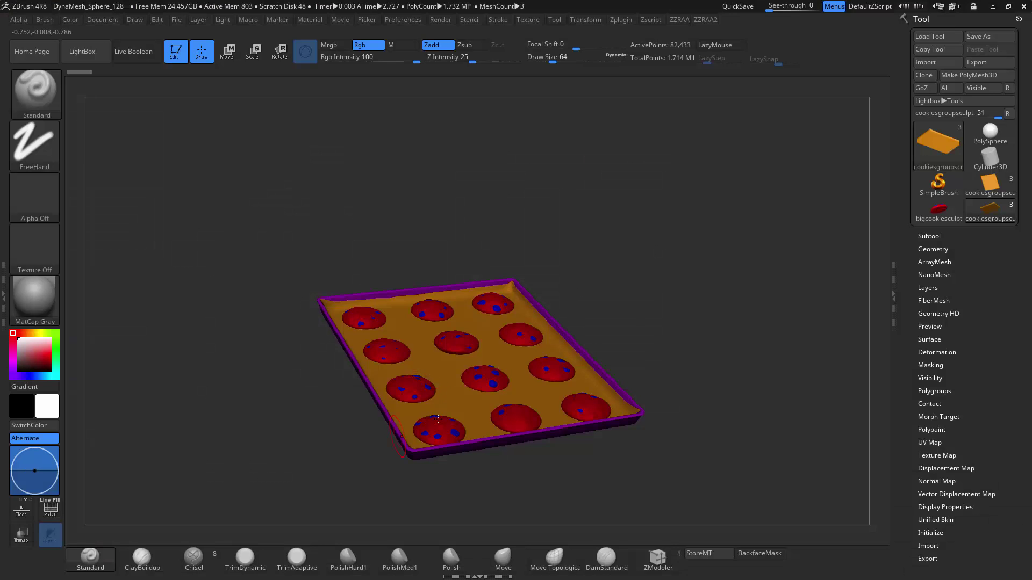
{"action": "left_click_drag", "start_coordinate": [638, 315], "coordinate": [681, 266]}
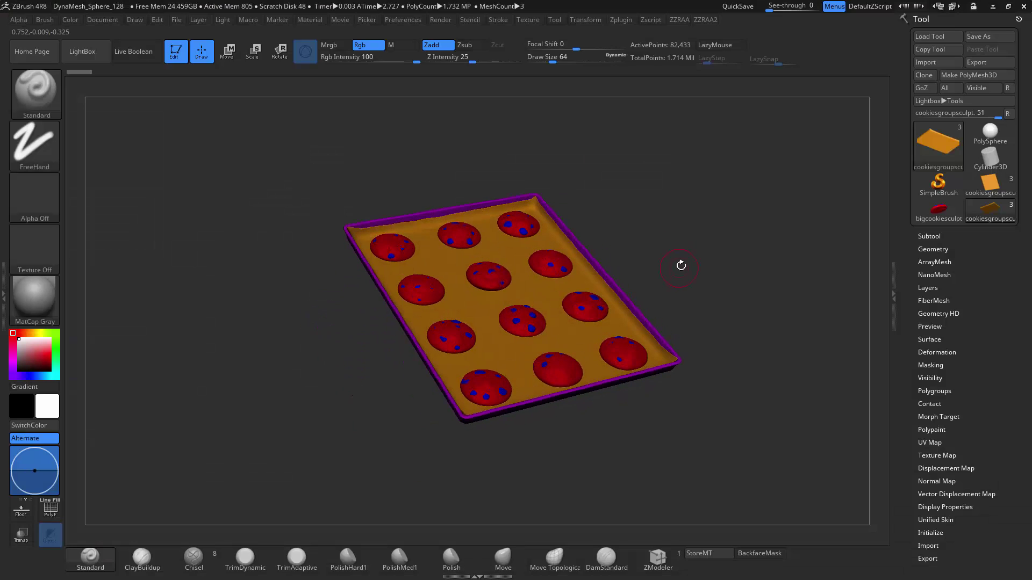
{"action": "left_click_drag", "start_coordinate": [746, 232], "coordinate": [591, 234], "text": "alt"}
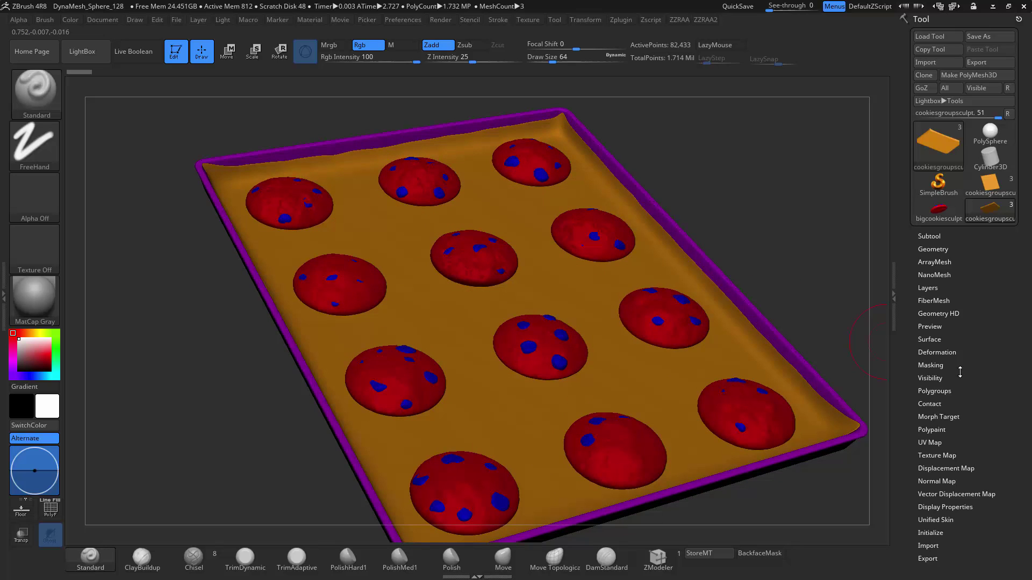
{"action": "left_click", "coordinate": [931, 237]}
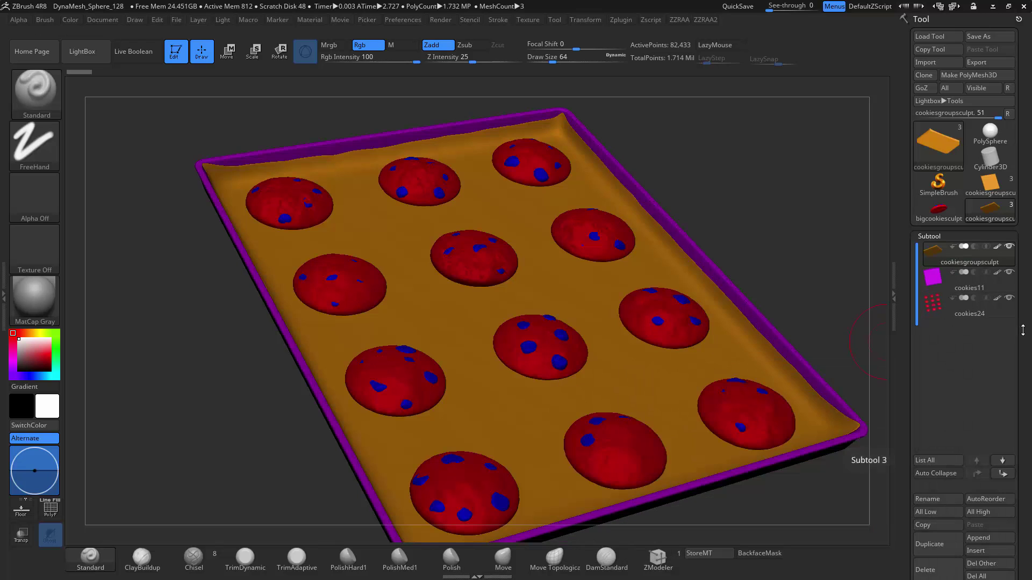
{"action": "scroll", "coordinate": [989, 269], "scroll_direction": "down", "scroll_amount": 10}
{"action": "scroll", "coordinate": [994, 269], "scroll_direction": "down", "scroll_amount": 10}
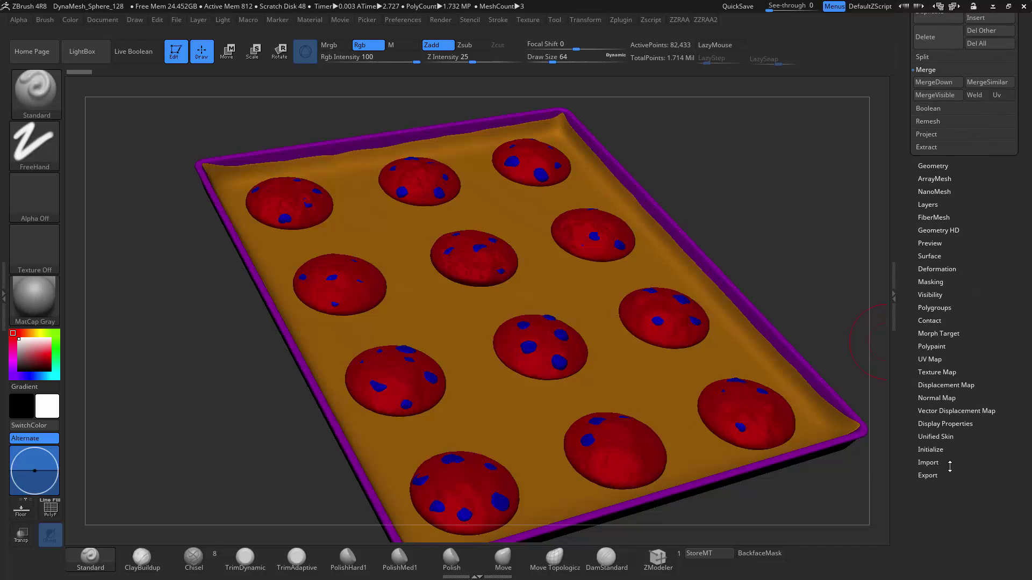
{"action": "scroll", "coordinate": [975, 367], "scroll_direction": "up", "scroll_amount": 10}
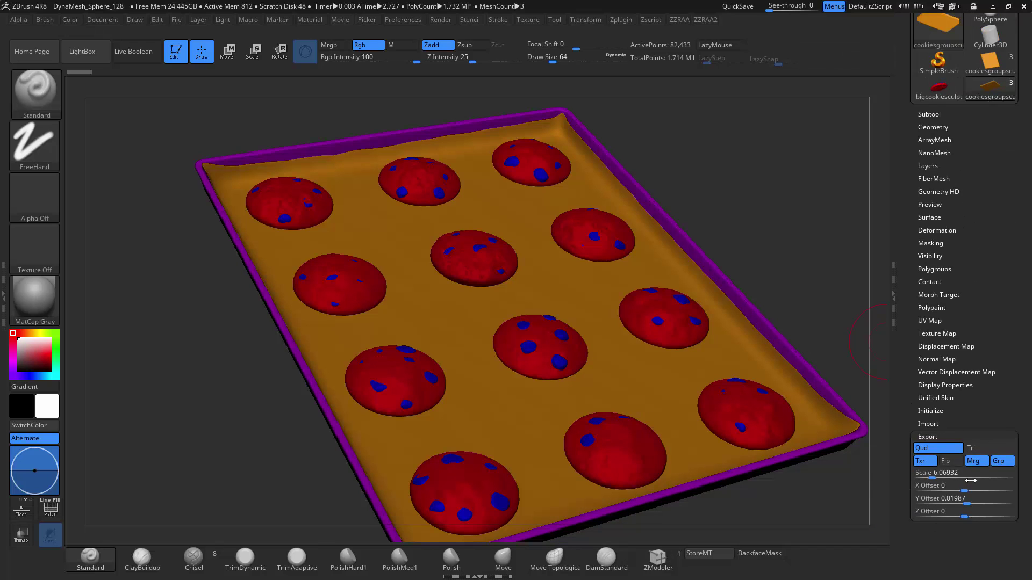
{"action": "left_click", "coordinate": [1003, 462]}
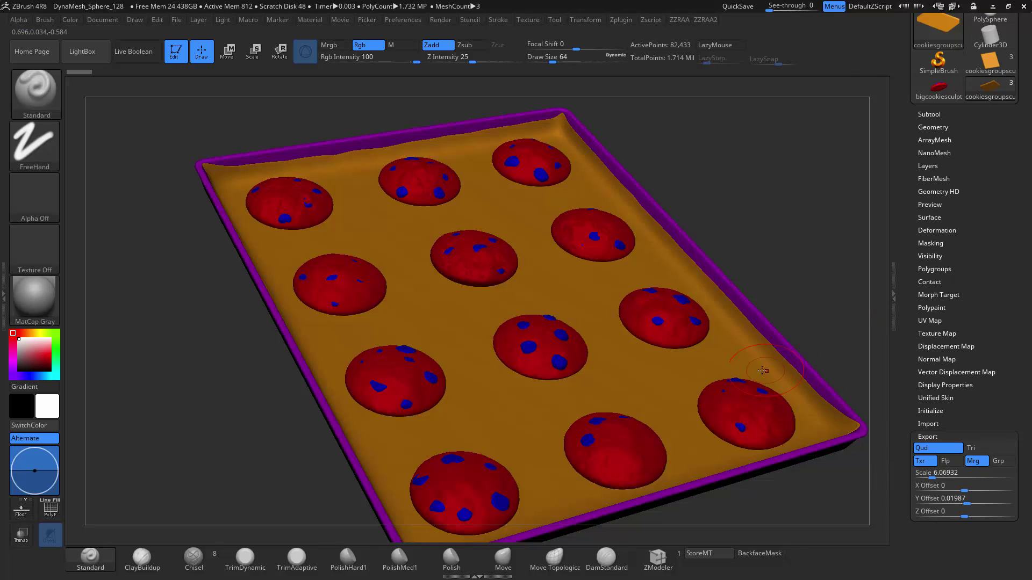
Step: Turn off the Grp export option for the cookies11 pan subtool and the cookies24 cookies subtool
{"action": "scroll", "coordinate": [1000, 327], "scroll_direction": "up", "scroll_amount": 2}
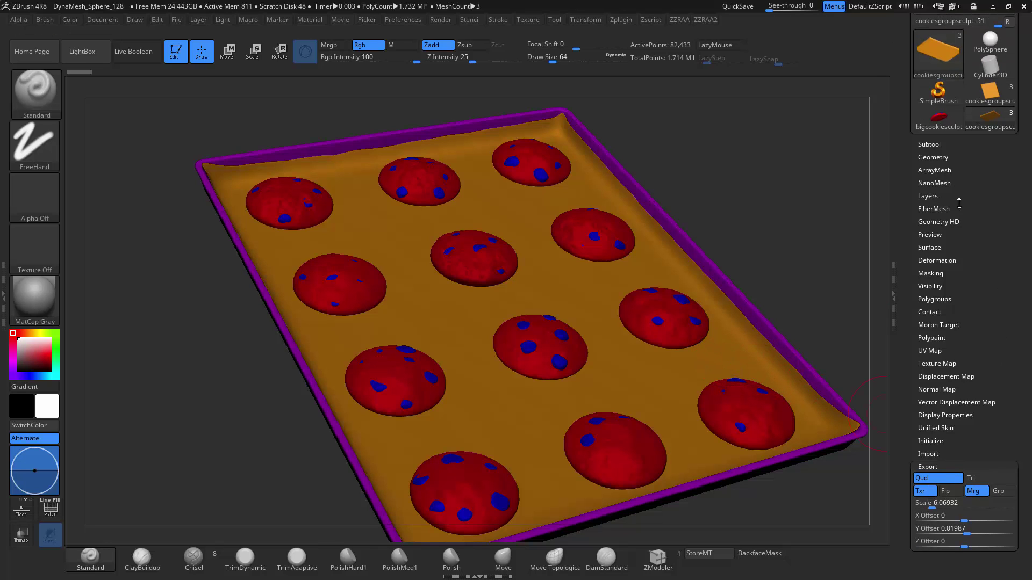
{"action": "left_click", "coordinate": [929, 144]}
{"action": "left_click", "coordinate": [956, 201]}
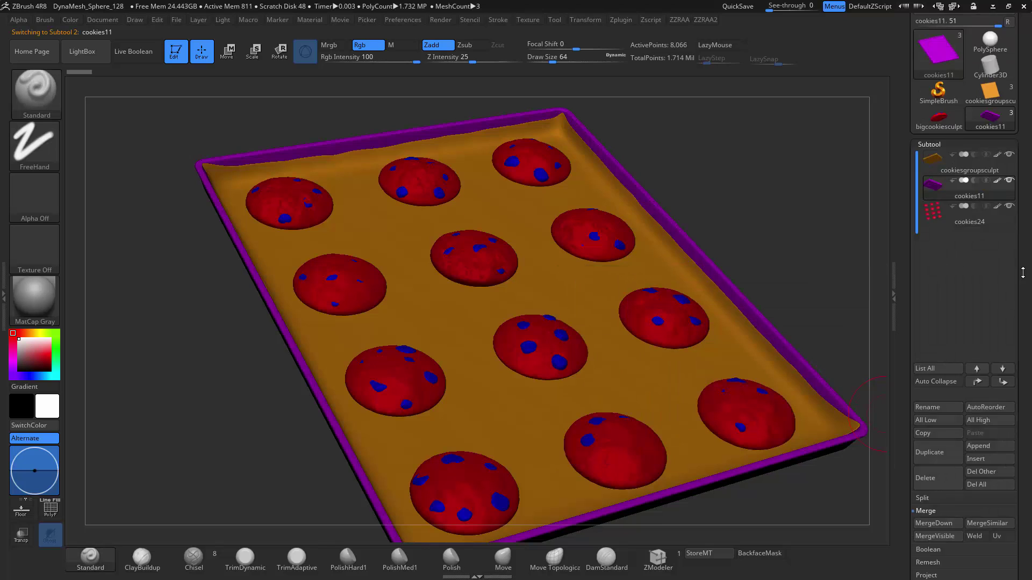
{"action": "scroll", "coordinate": [930, 492], "scroll_direction": "down", "scroll_amount": 10}
{"action": "scroll", "coordinate": [931, 492], "scroll_direction": "down", "scroll_amount": 3}
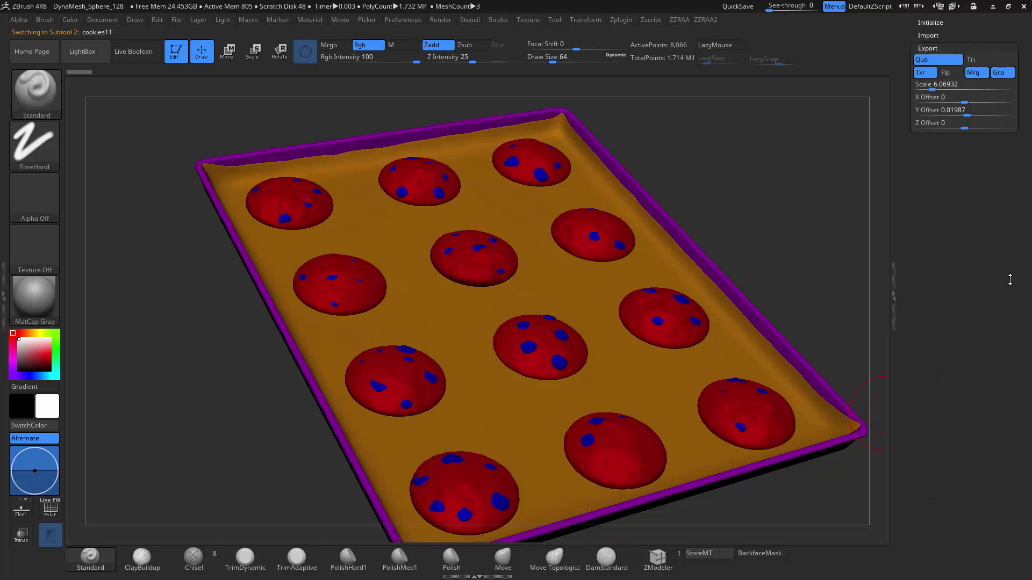
{"action": "left_click", "coordinate": [1000, 157]}
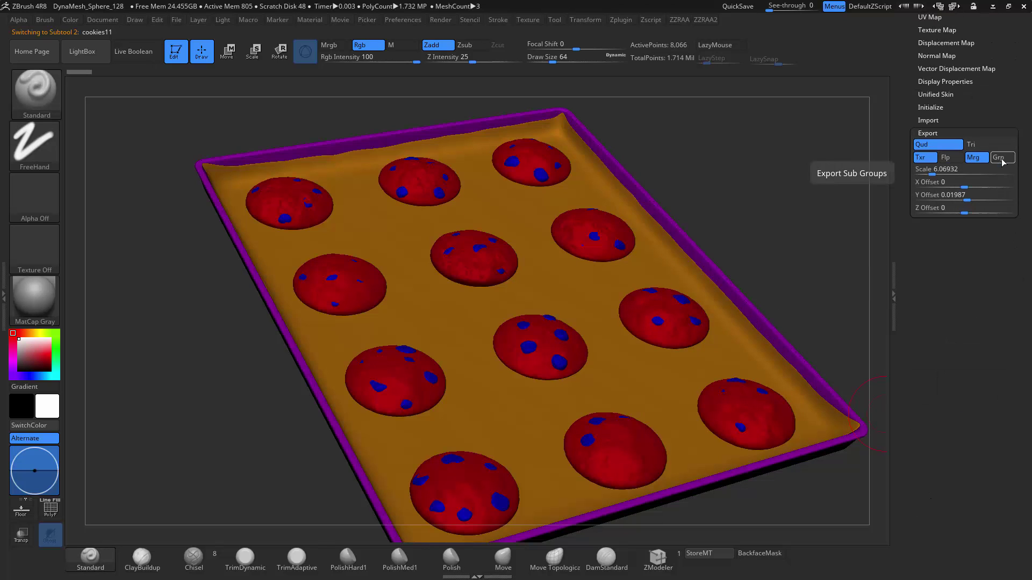
{"action": "left_click", "coordinate": [677, 322], "text": "alt"}
{"action": "left_click", "coordinate": [937, 135]}
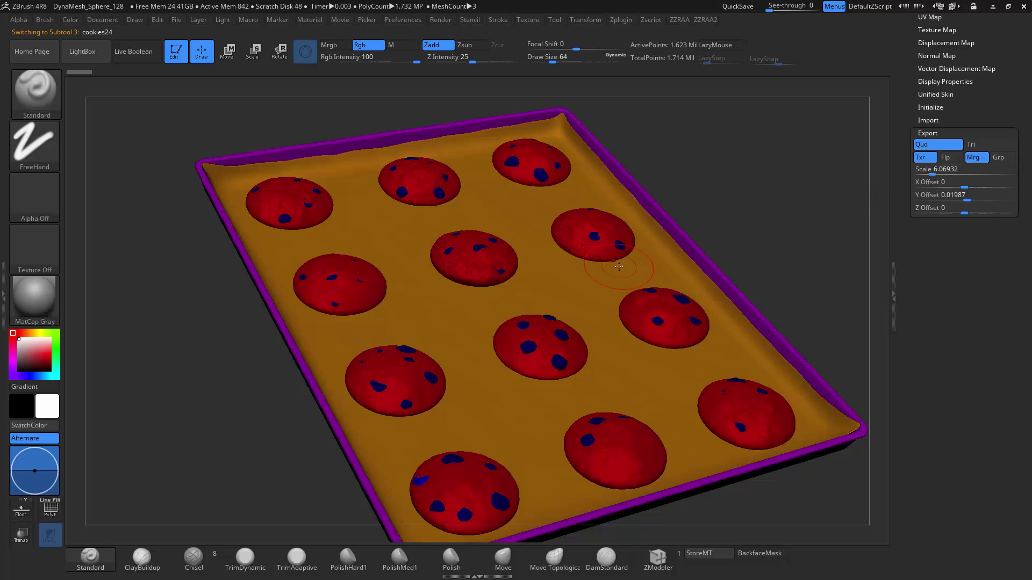
{"action": "left_click_drag", "start_coordinate": [783, 247], "coordinate": [682, 283], "text": "alt"}
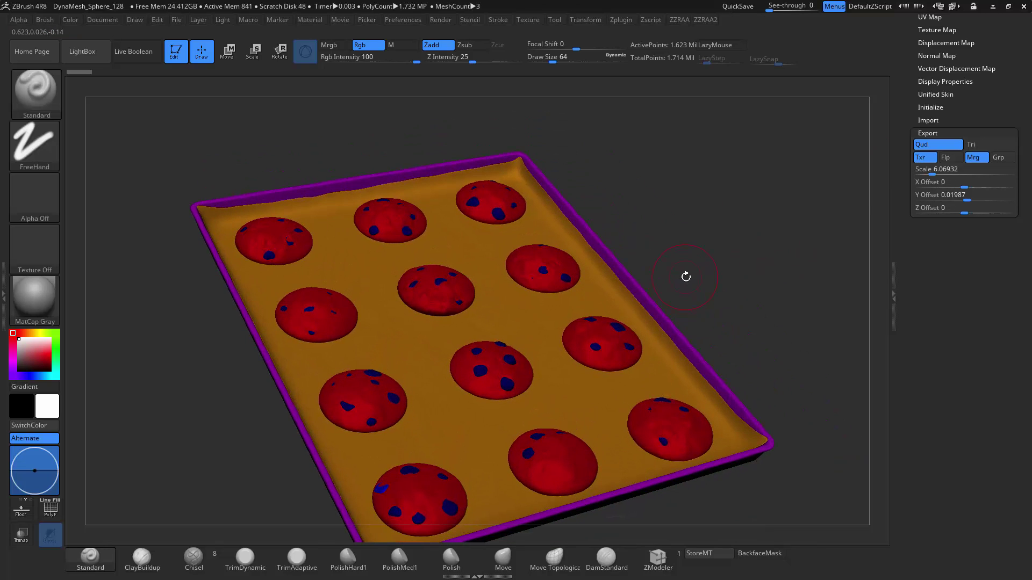
Step: Switch to Blender, show the layer holding the cookie tray and select the cookies_low object
{"action": "key", "text": "alt+Tab"}
{"action": "left_click", "coordinate": [799, 273]}
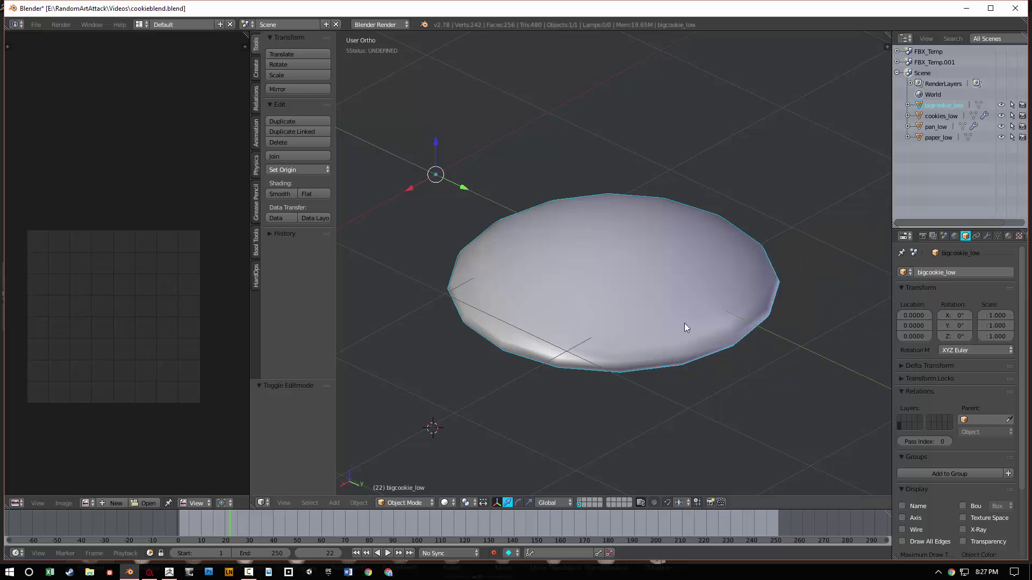
{"action": "left_click", "coordinate": [579, 502]}
{"action": "scroll", "coordinate": [589, 451], "scroll_direction": "down", "scroll_amount": 4}
{"action": "right_click", "coordinate": [649, 327]}
{"action": "scroll", "coordinate": [639, 342], "scroll_direction": "down", "scroll_amount": 3}
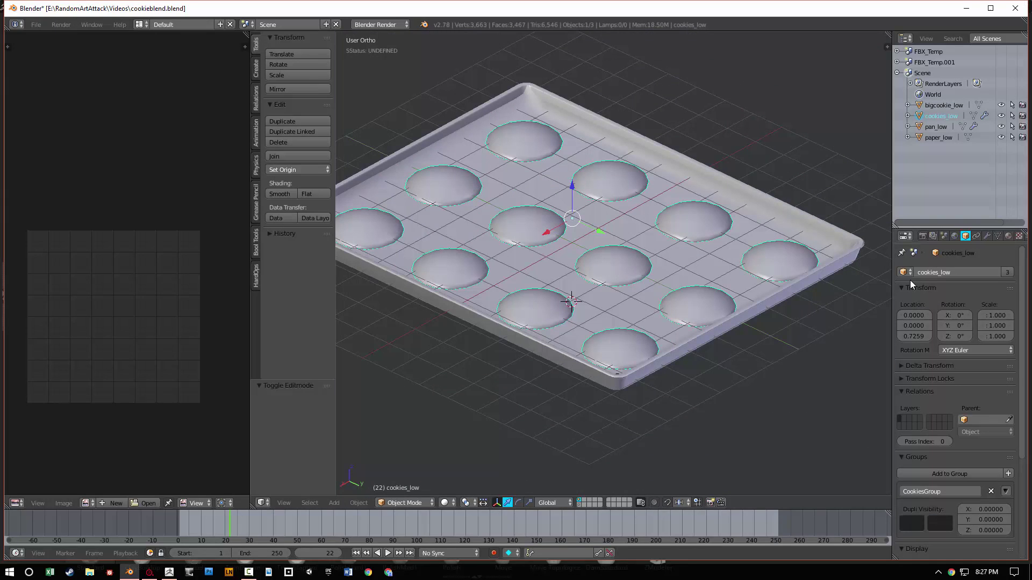
{"action": "scroll", "coordinate": [699, 317], "scroll_direction": "up", "scroll_amount": 2}
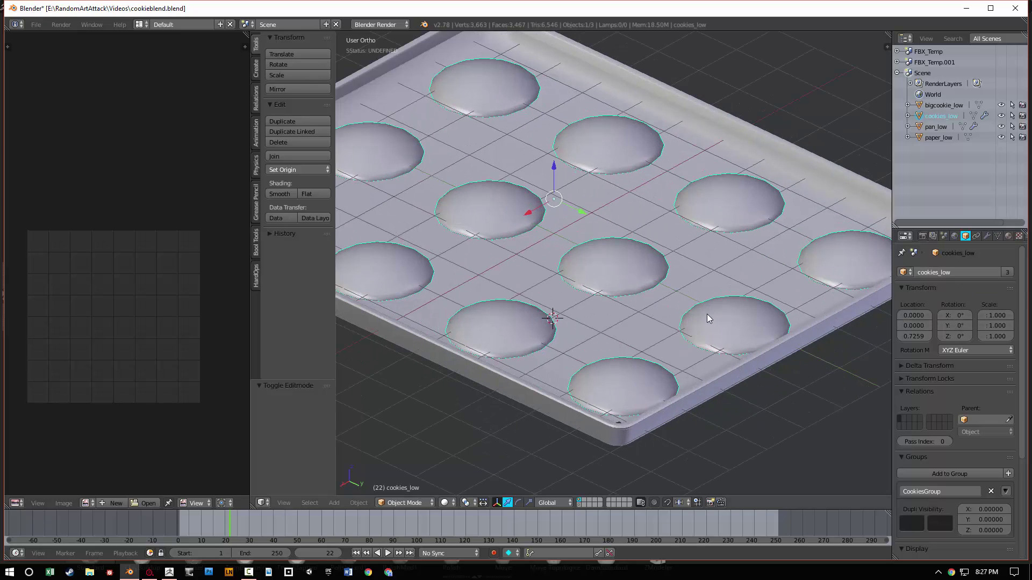
{"action": "middle_click_drag", "start_coordinate": [683, 323], "coordinate": [675, 336]}
{"action": "scroll", "coordinate": [676, 337], "scroll_direction": "down", "scroll_amount": 2}
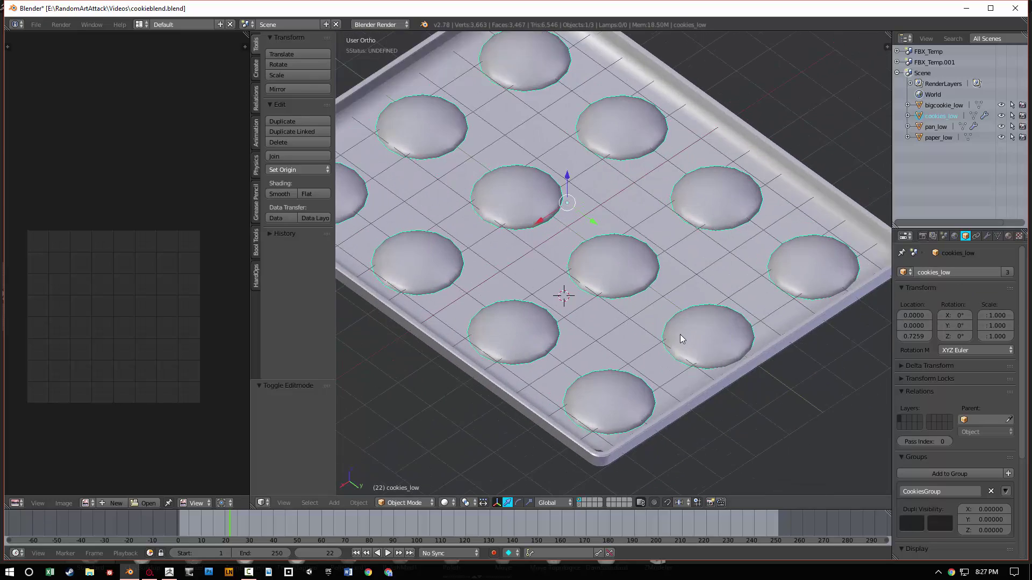
{"action": "scroll", "coordinate": [688, 322], "scroll_direction": "up", "scroll_amount": 2}
{"action": "scroll", "coordinate": [701, 307], "scroll_direction": "down", "scroll_amount": 3}
{"action": "scroll", "coordinate": [769, 321], "scroll_direction": "up", "scroll_amount": 2}
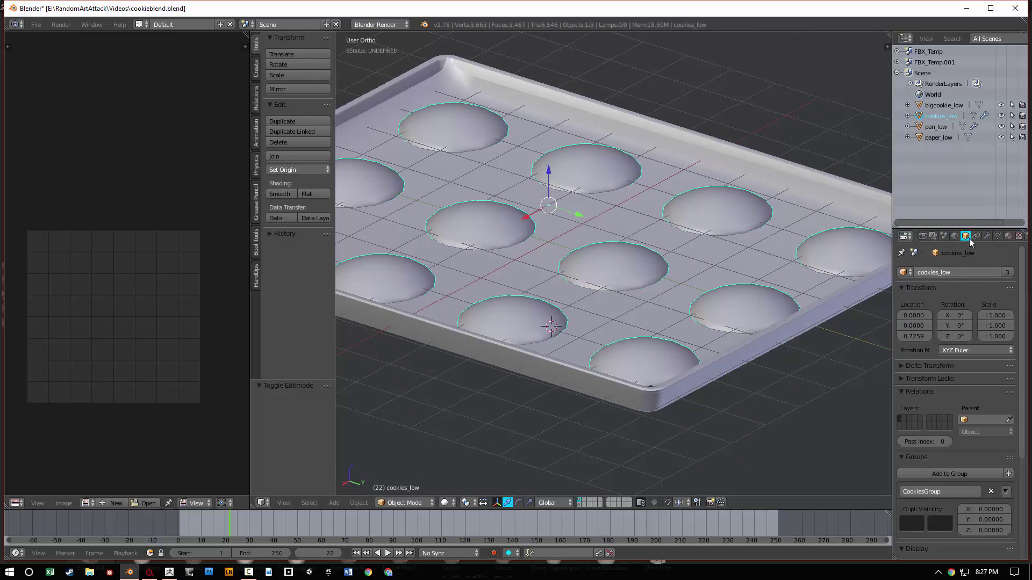
Step: Rename the mesh data of the selected cookies object as cookies_low
{"action": "left_click", "coordinate": [997, 235]}
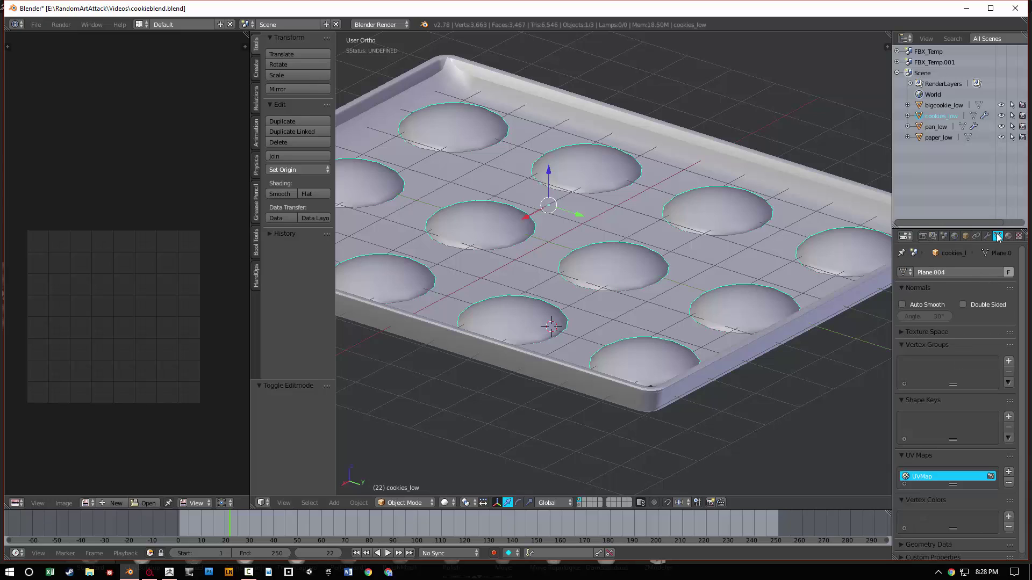
{"action": "left_click", "coordinate": [951, 273]}
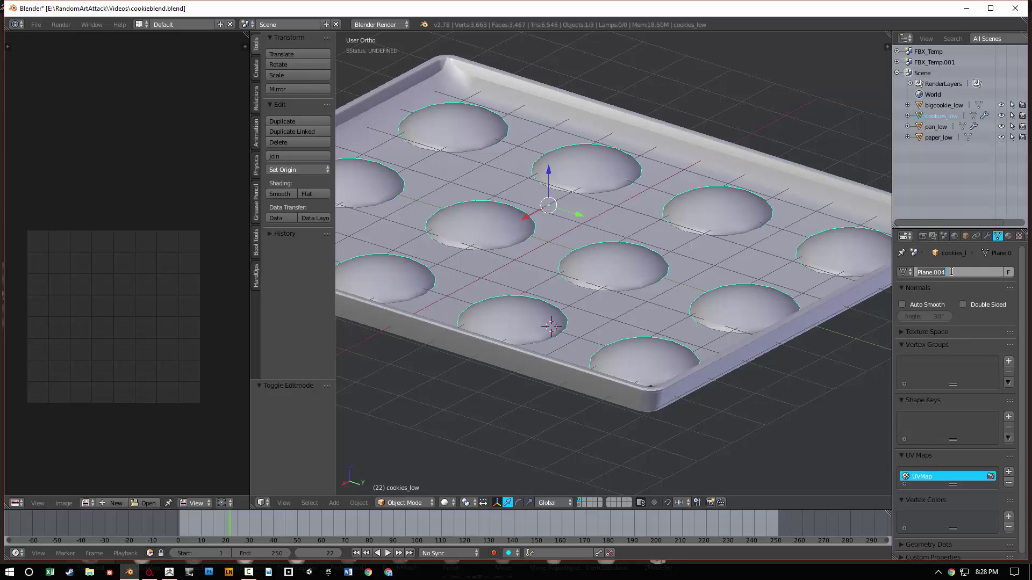
{"action": "type", "text": "cookies_low"}
{"action": "key", "text": "Return"}
Step: Select the paper object and rename its mesh data as paper_low
{"action": "right_click", "coordinate": [800, 220]}
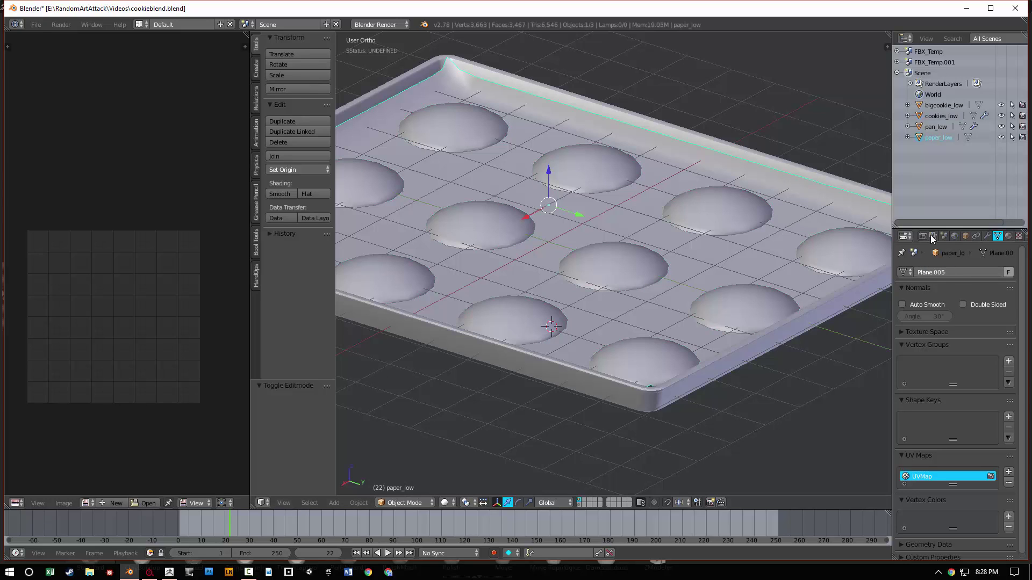
{"action": "left_click", "coordinate": [965, 274]}
{"action": "type", "text": "pape"}
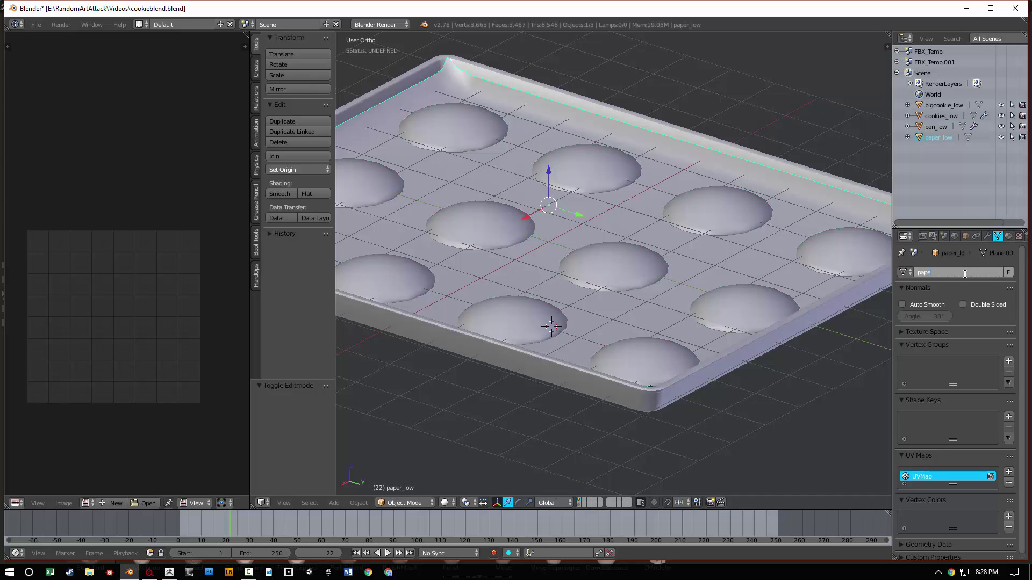
{"action": "type", "text": "r_low"}
{"action": "key", "text": "Return"}
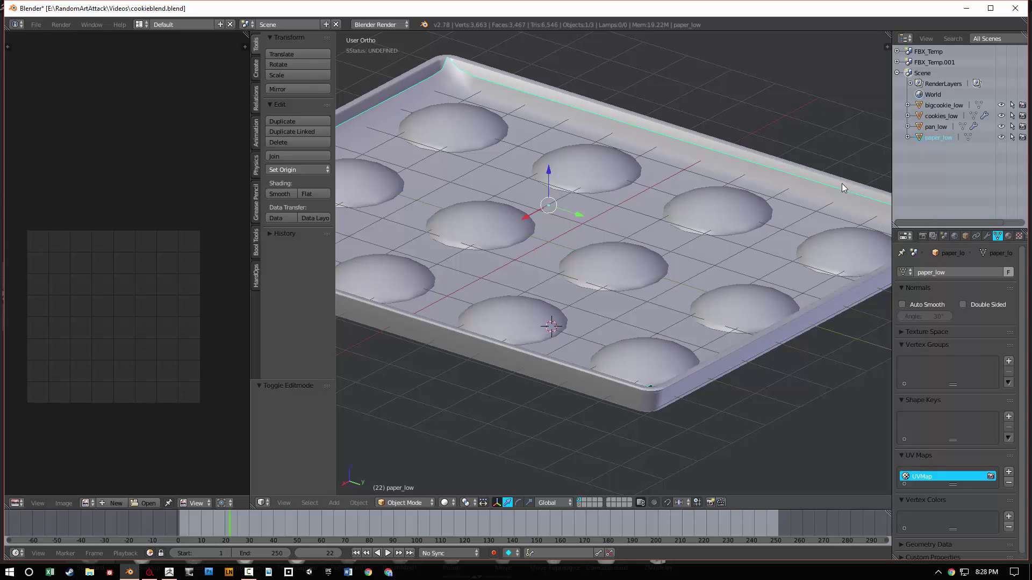
Step: Select the pan object and rename its mesh data as pan_low
{"action": "right_click", "coordinate": [843, 189]}
{"action": "left_click", "coordinate": [979, 272]}
{"action": "type", "text": "pan"}
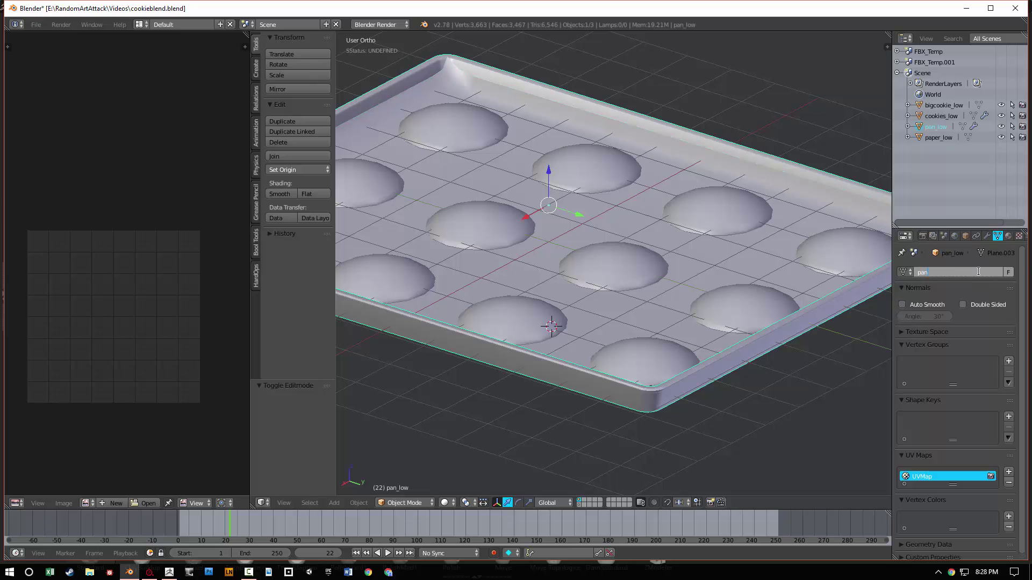
{"action": "type", "text": "_low"}
{"action": "key", "text": "Return"}
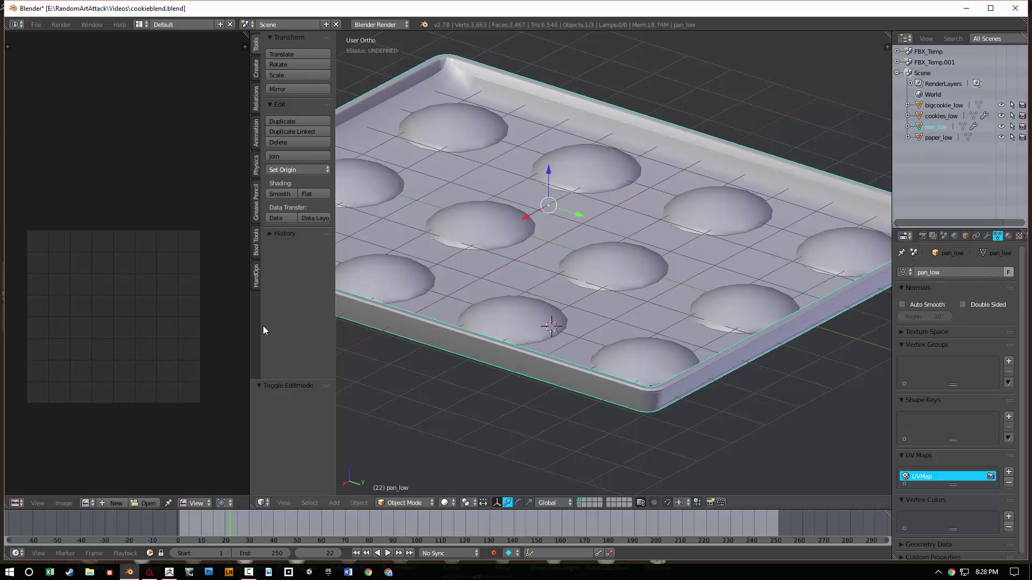
Step: Widen the 3D view and select all the tray objects: cookies, paper and pan
{"action": "left_click_drag", "start_coordinate": [250, 324], "coordinate": [154, 318]}
{"action": "scroll", "coordinate": [490, 296], "scroll_direction": "down", "scroll_amount": 3}
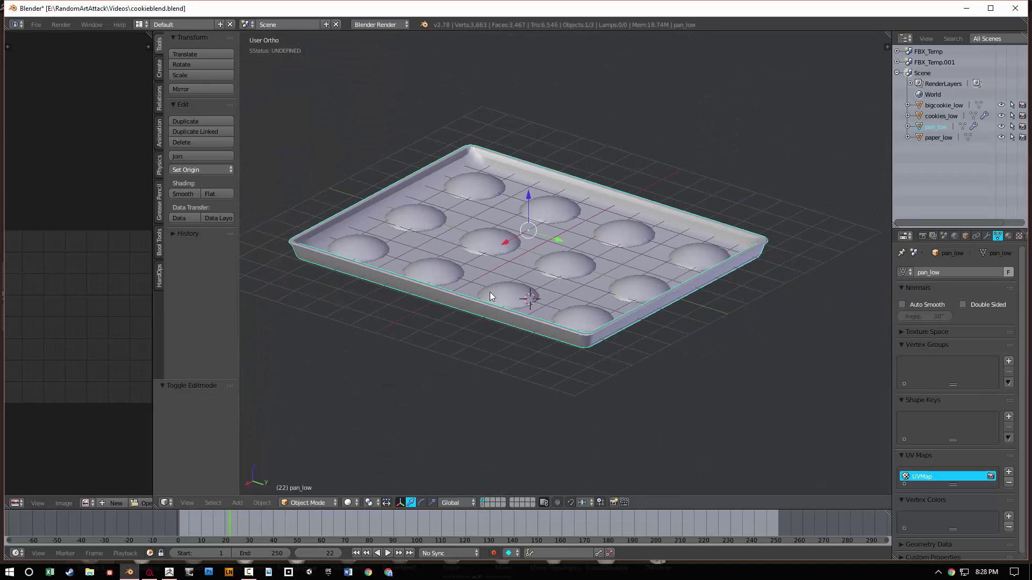
{"action": "left_click", "coordinate": [662, 142]}
{"action": "middle_click_drag", "start_coordinate": [543, 204], "coordinate": [546, 210]}
{"action": "right_click", "coordinate": [509, 200]}
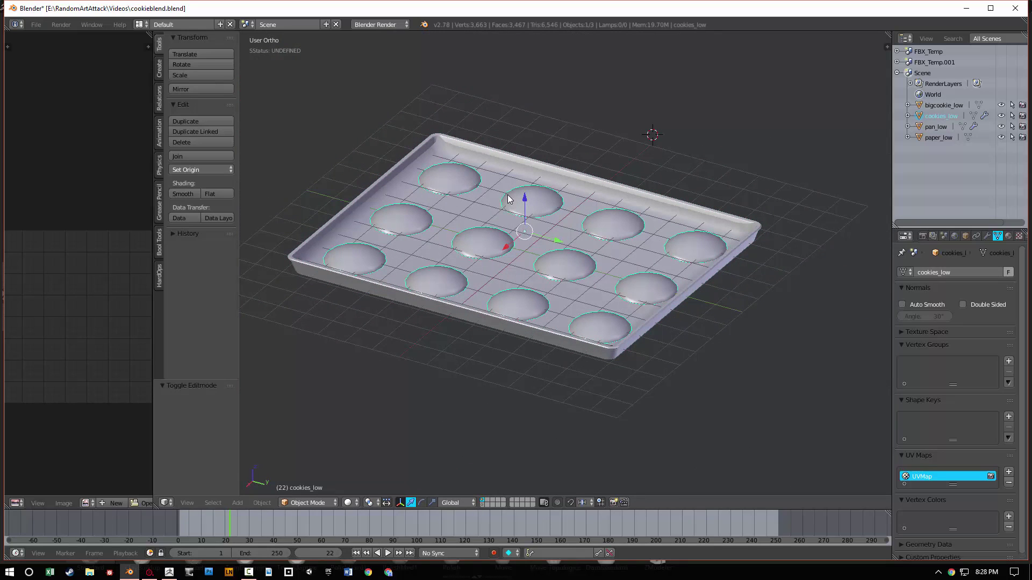
{"action": "right_click", "coordinate": [505, 153]}
{"action": "key", "text": "a"}
{"action": "key", "text": "a"}
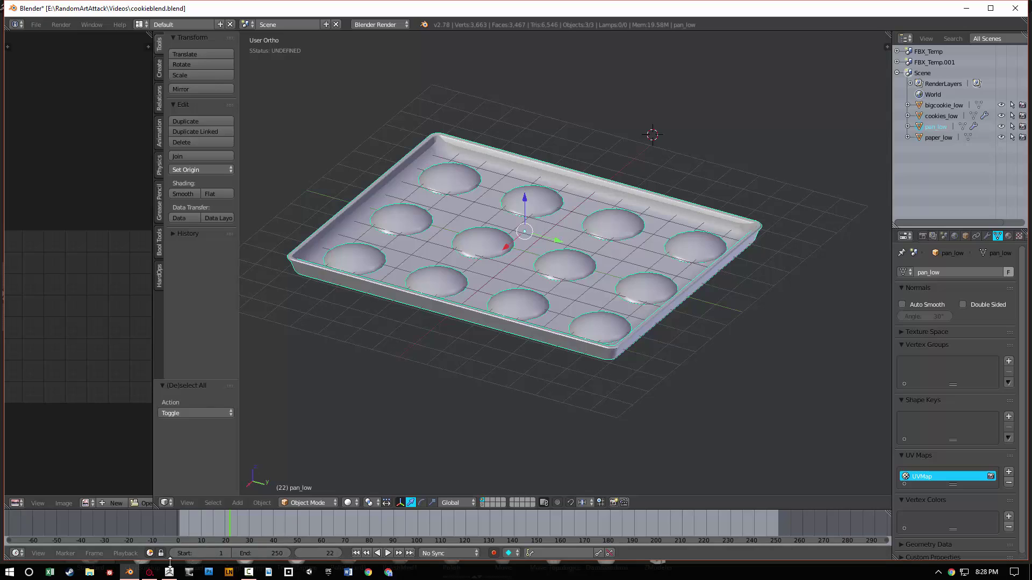
Step: Switch to Substance Painter, bake the cookies_material textures and inspect the tray's underside
{"action": "left_click", "coordinate": [150, 573]}
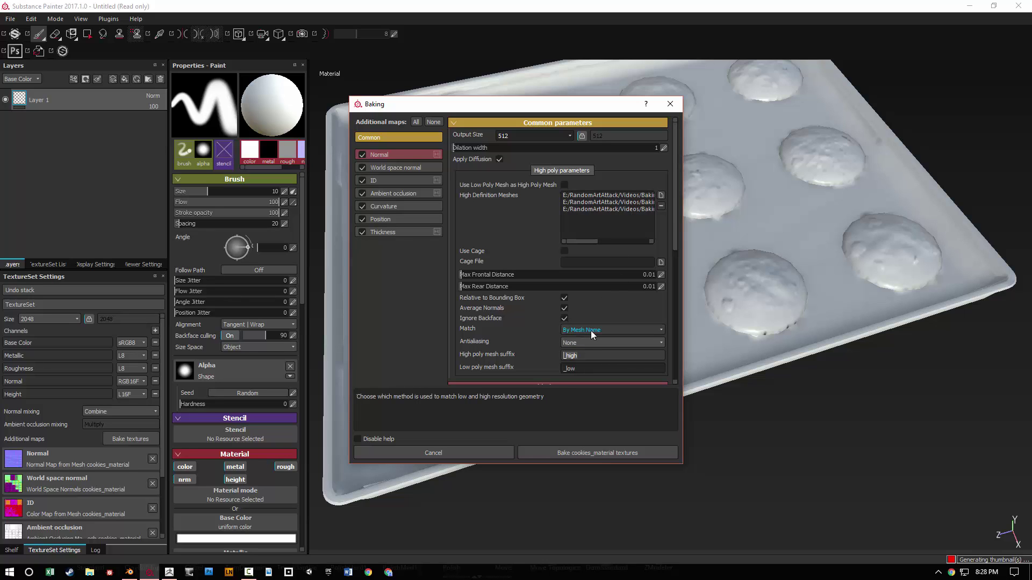
{"action": "left_click", "coordinate": [613, 454]}
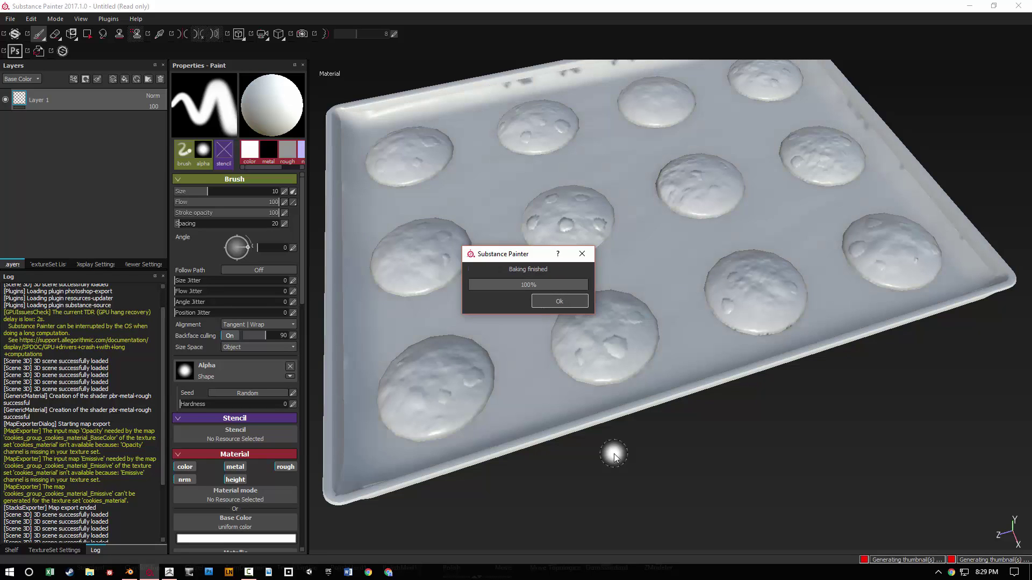
{"action": "key", "text": "Return"}
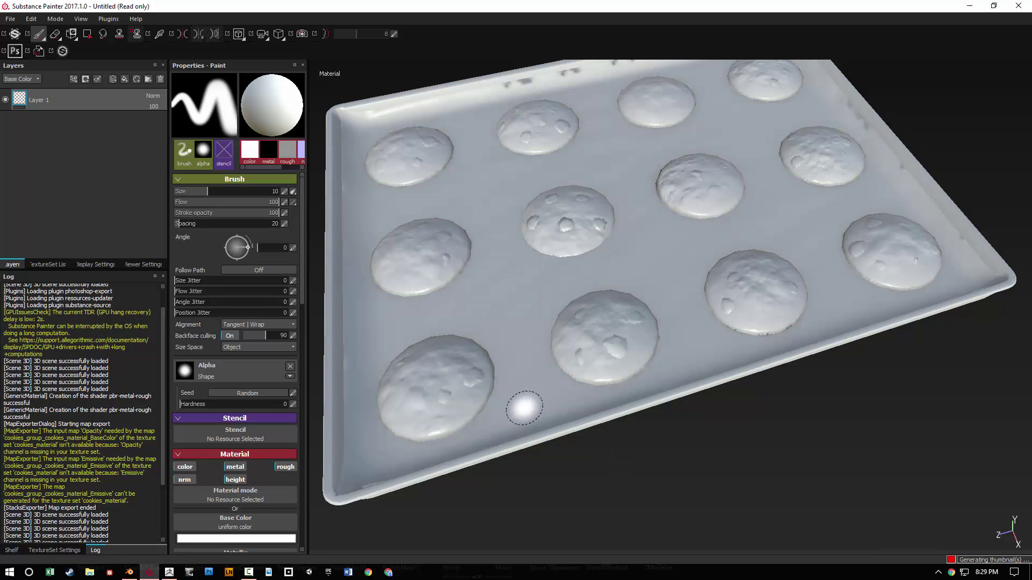
{"action": "mouse_move", "coordinate": [523, 408]}
{"action": "left_mouse_down", "text": "alt"}
{"action": "mouse_move", "coordinate": [623, 365]}
{"action": "mouse_move", "coordinate": [614, 168]}
{"action": "mouse_move", "coordinate": [663, 295]}
{"action": "mouse_move", "coordinate": [663, 283]}
{"action": "left_mouse_up", "text": "alt"}
{"action": "scroll", "coordinate": [603, 295], "scroll_direction": "up", "scroll_amount": 3}
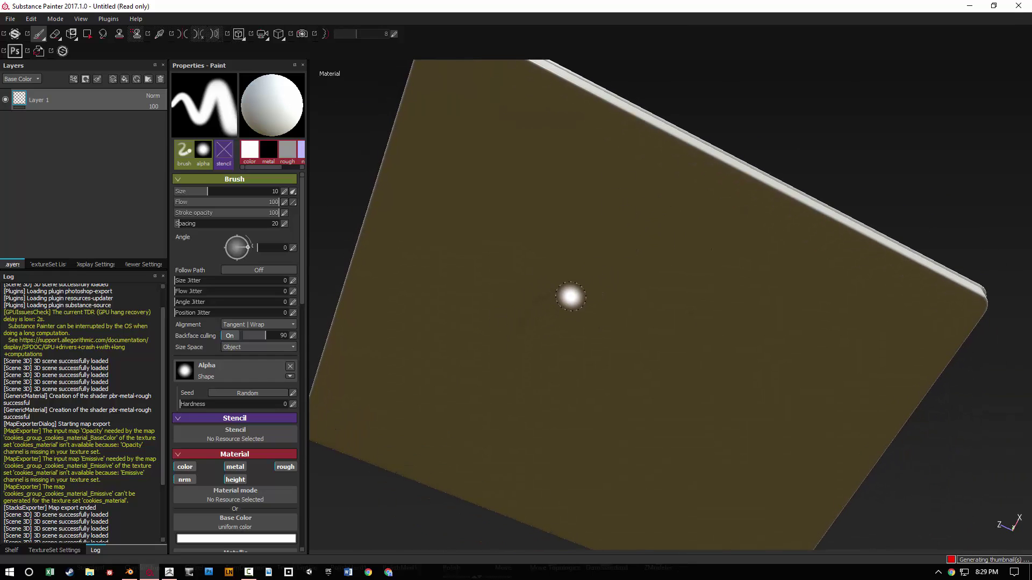
Step: Inspect the baked cookie tray from above, and open the recent project cookies_group.spp
{"action": "mouse_move", "coordinate": [559, 295]}
{"action": "left_mouse_down", "text": "alt"}
{"action": "mouse_move", "coordinate": [574, 313]}
{"action": "mouse_move", "coordinate": [573, 346]}
{"action": "mouse_move", "coordinate": [574, 263]}
{"action": "mouse_move", "coordinate": [509, 369]}
{"action": "mouse_move", "coordinate": [576, 295]}
{"action": "mouse_move", "coordinate": [626, 364]}
{"action": "left_mouse_up", "text": "alt"}
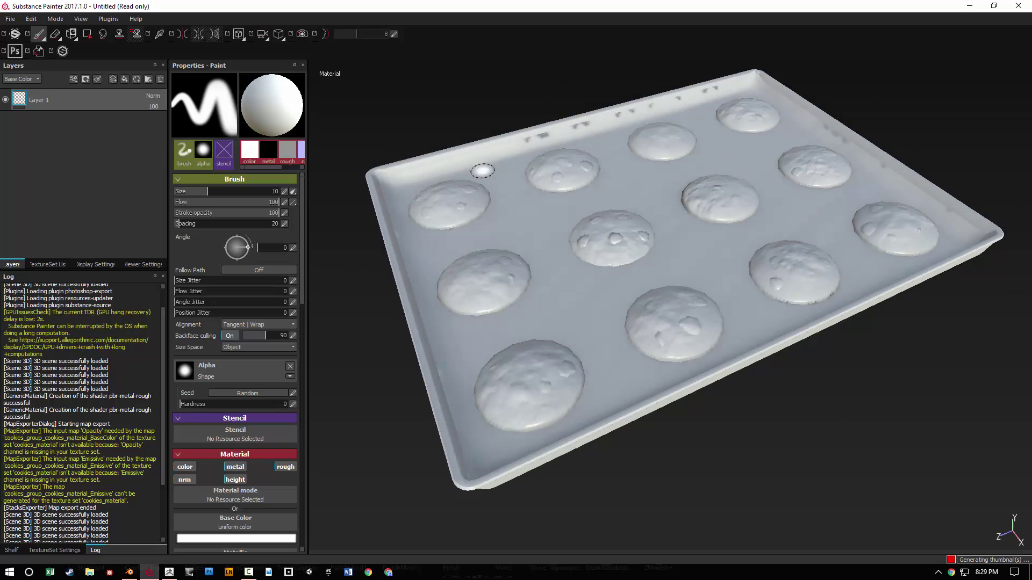
{"action": "mouse_move", "coordinate": [477, 166]}
{"action": "left_mouse_down", "text": "alt"}
{"action": "mouse_move", "coordinate": [473, 152]}
{"action": "mouse_move", "coordinate": [541, 152]}
{"action": "left_mouse_up", "text": "alt"}
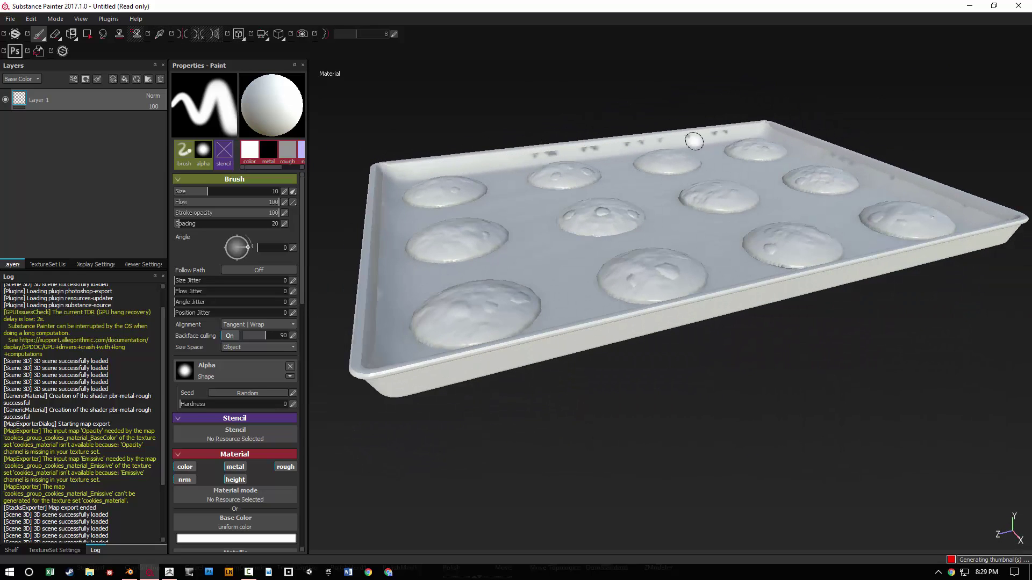
{"action": "left_click_drag", "start_coordinate": [652, 262], "coordinate": [657, 199], "text": "alt"}
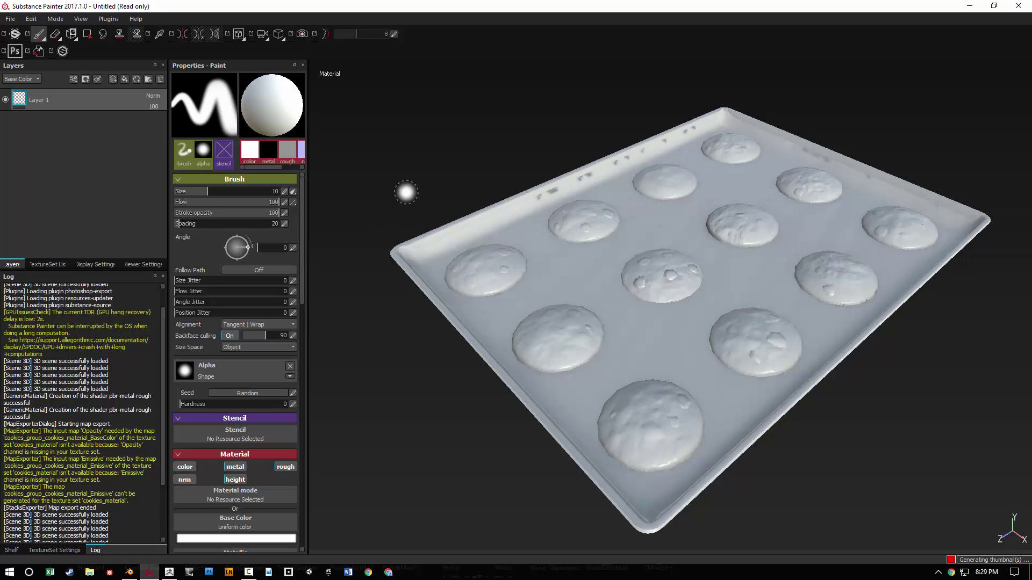
{"action": "left_click", "coordinate": [10, 20]}
{"action": "mouse_move", "coordinate": [21, 51]}
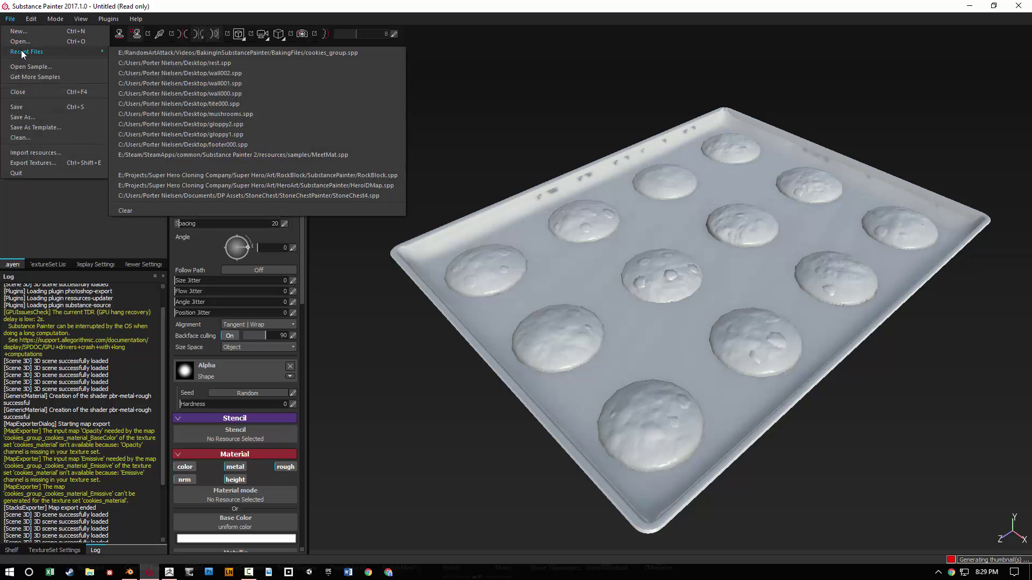
{"action": "left_click", "coordinate": [166, 51]}
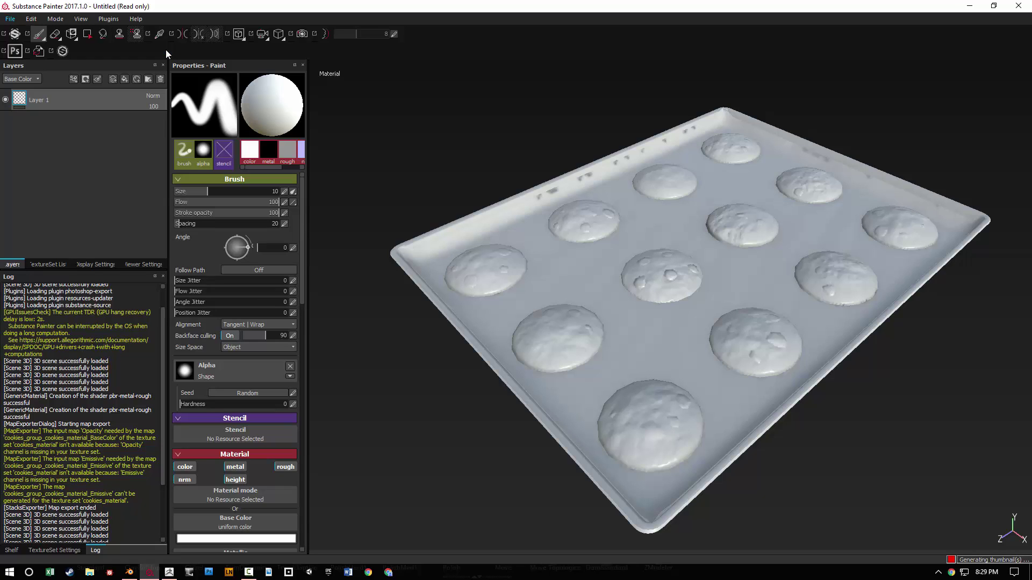
{"action": "left_click", "coordinate": [486, 303]}
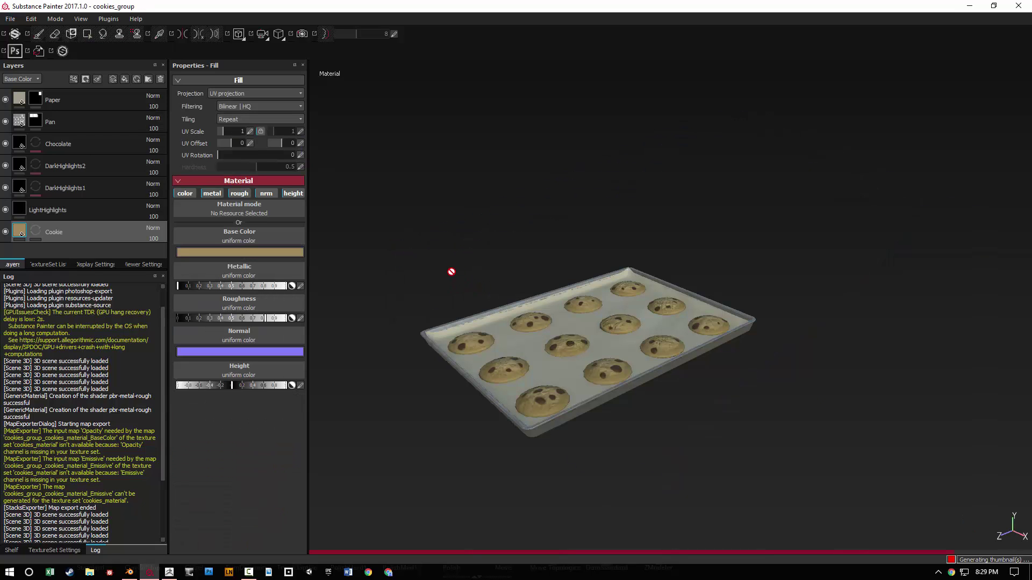
Step: Examine the textured cookie tray up close and show the project maps available for the texture set's ID slot
{"action": "left_click_drag", "start_coordinate": [447, 276], "coordinate": [513, 132], "text": "alt"}
{"action": "scroll", "coordinate": [580, 326], "scroll_direction": "up", "scroll_amount": 4}
{"action": "scroll", "coordinate": [559, 293], "scroll_direction": "down", "scroll_amount": 2}
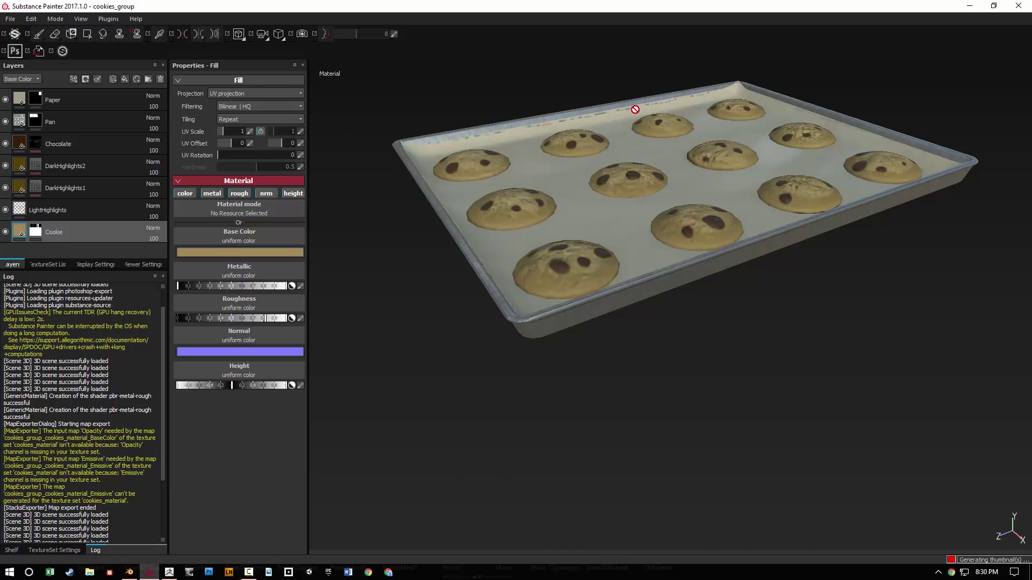
{"action": "right_click_drag", "start_coordinate": [613, 144], "coordinate": [719, 323], "text": "alt"}
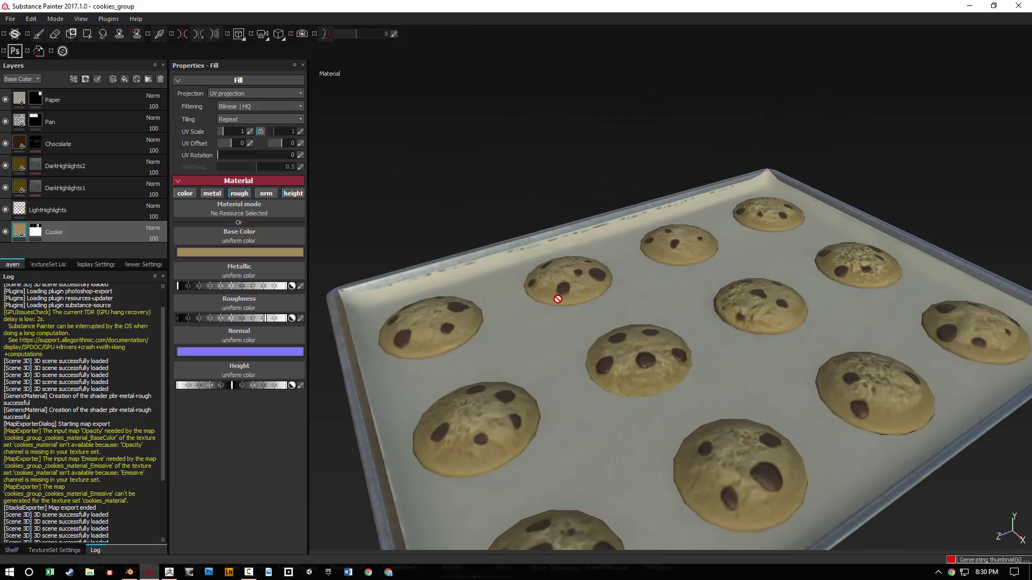
{"action": "middle_click_drag", "start_coordinate": [513, 289], "coordinate": [525, 247], "text": "alt"}
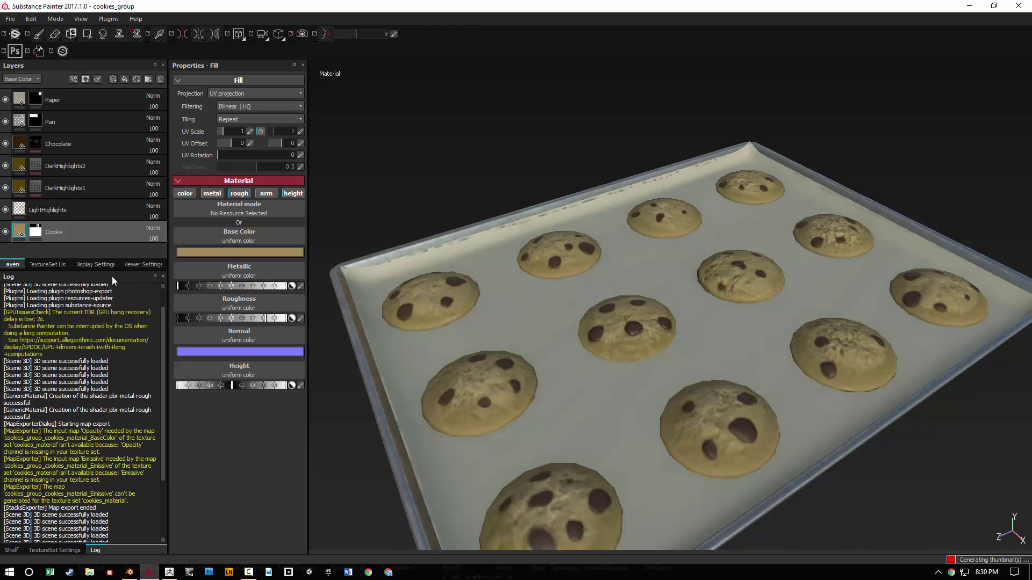
{"action": "left_click", "coordinate": [47, 549]}
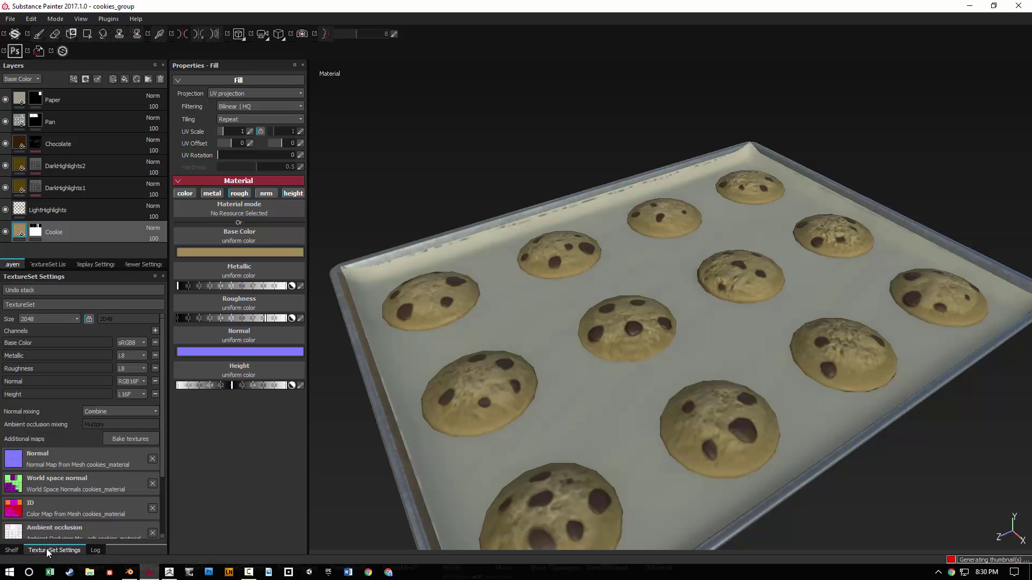
{"action": "left_click", "coordinate": [59, 504]}
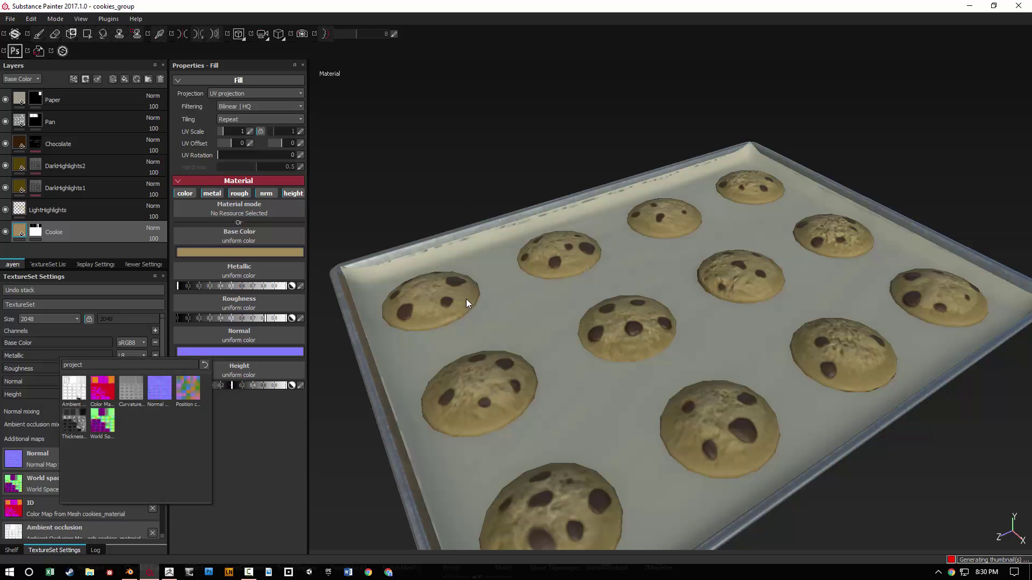
Step: Add a fill layer above Paper using the cookies_material Color Map from Mesh as base color, with UV scale 1
{"action": "left_click", "coordinate": [86, 102]}
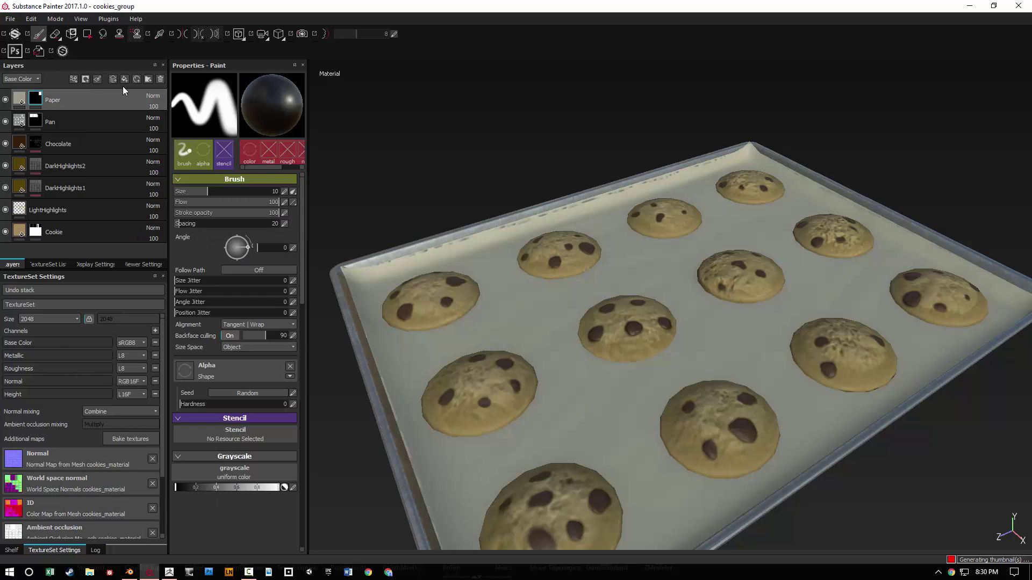
{"action": "left_click", "coordinate": [125, 79]}
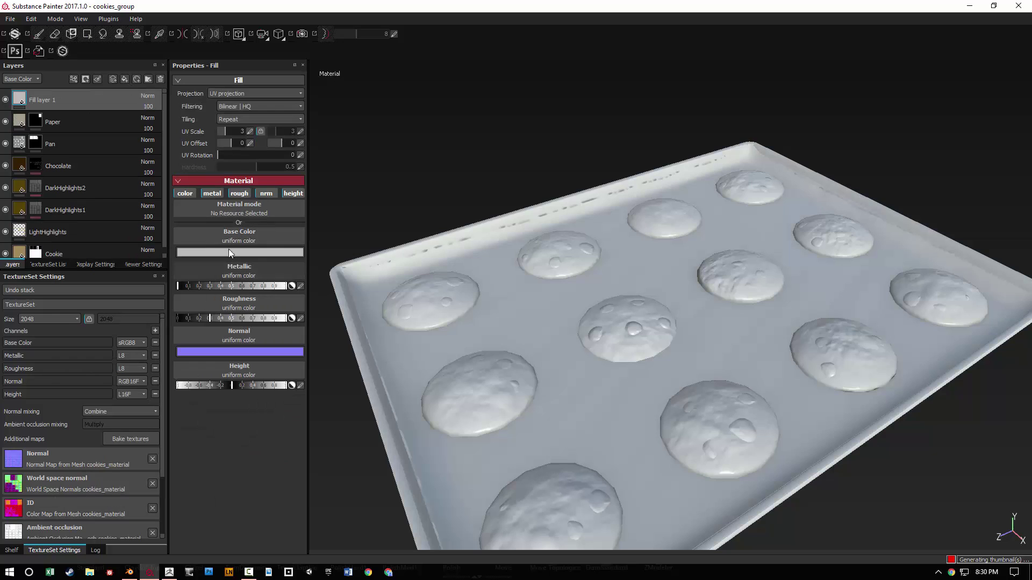
{"action": "left_click", "coordinate": [237, 237]}
{"action": "scroll", "coordinate": [287, 294], "scroll_direction": "down", "scroll_amount": 3}
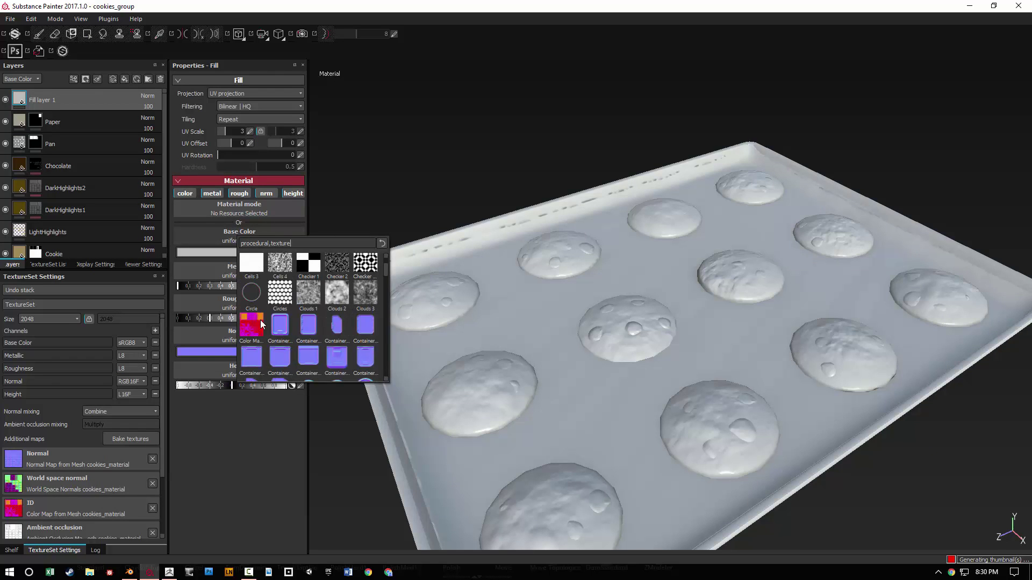
{"action": "left_click", "coordinate": [253, 327]}
{"action": "left_click", "coordinate": [249, 131]}
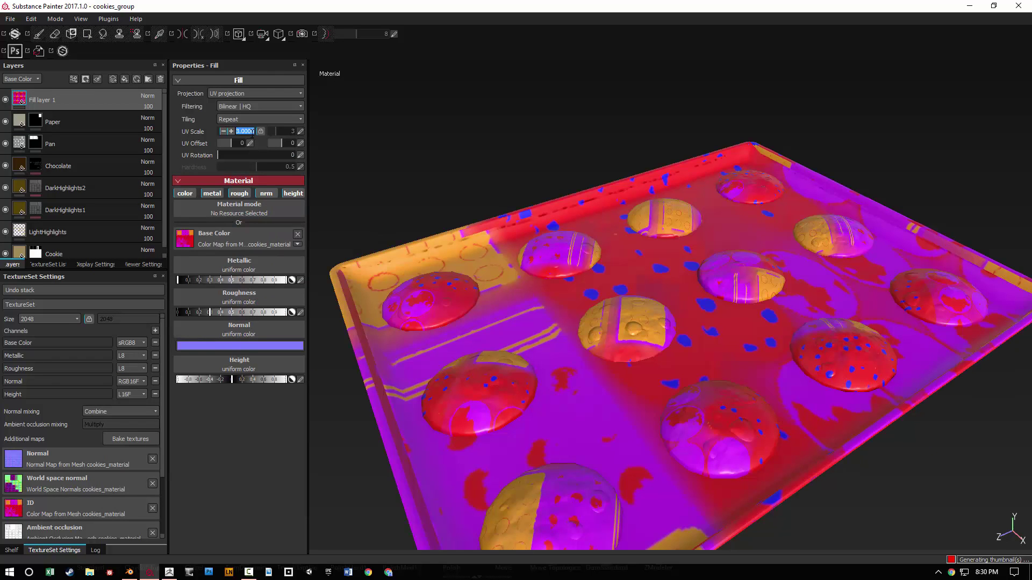
{"action": "type", "text": "1"}
{"action": "key", "text": "Return"}
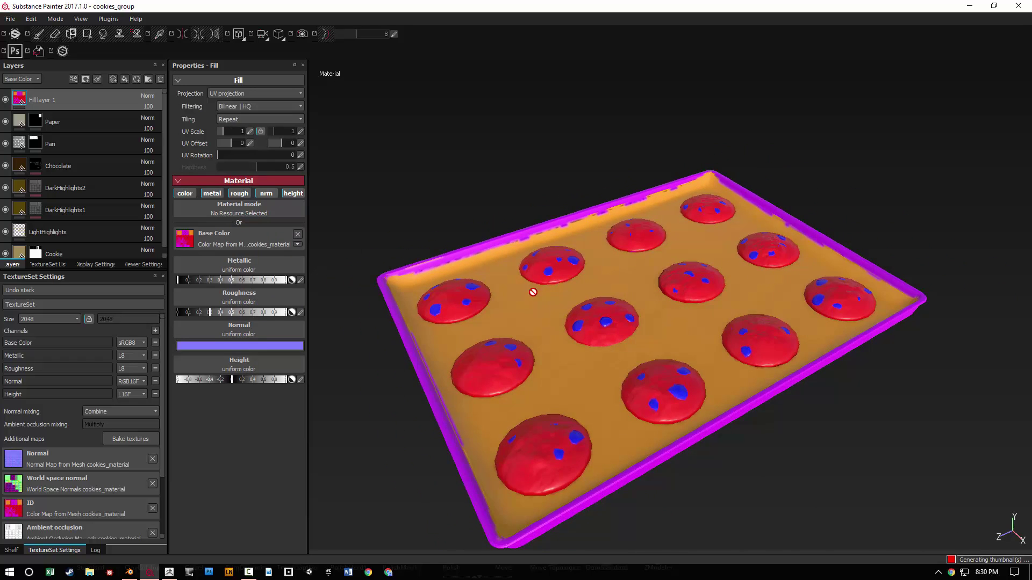
Step: Examine the tray's ID colors, open the texture baking settings and set the ID baker's color source to Mesh ID
{"action": "left_click_drag", "start_coordinate": [533, 291], "coordinate": [728, 161], "text": "alt"}
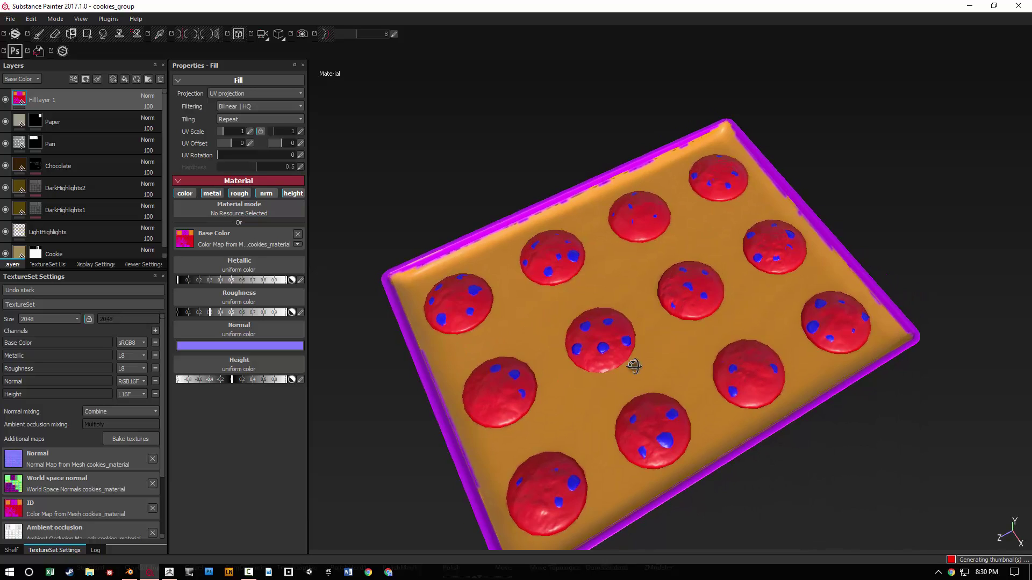
{"action": "left_click_drag", "start_coordinate": [634, 366], "coordinate": [610, 353], "text": "alt"}
{"action": "left_click", "coordinate": [129, 439]}
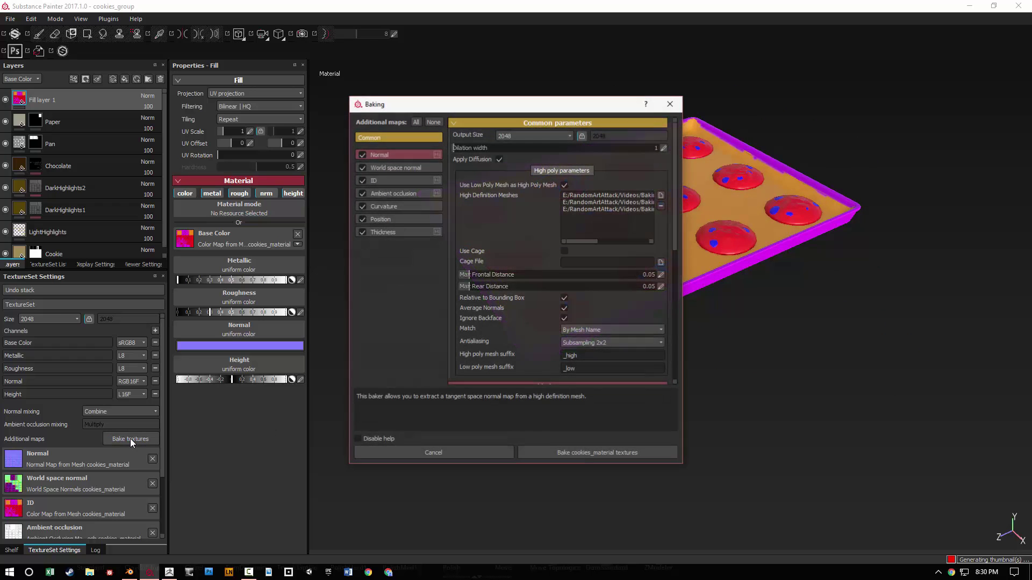
{"action": "left_click", "coordinate": [393, 183]}
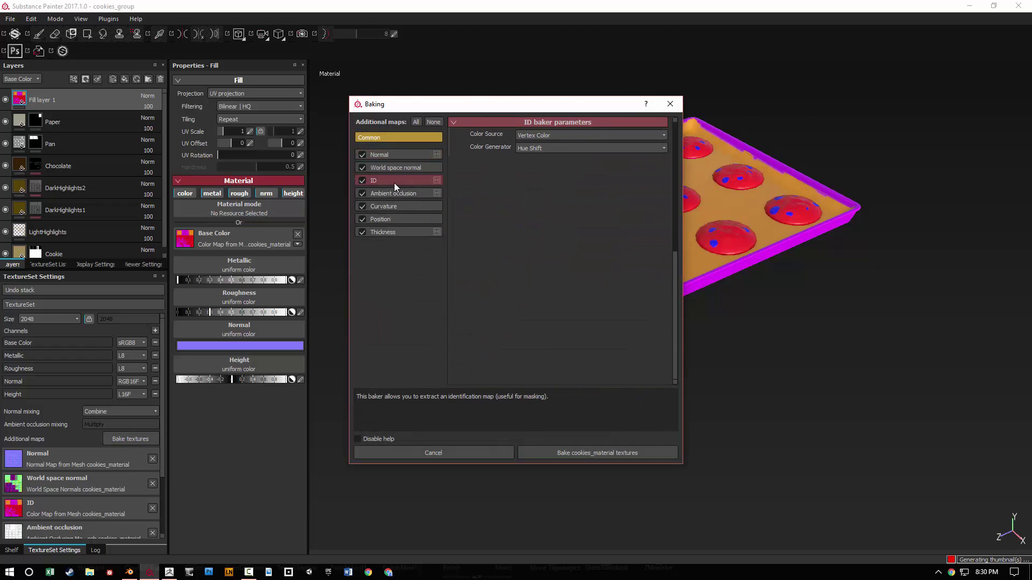
{"action": "left_click", "coordinate": [544, 136]}
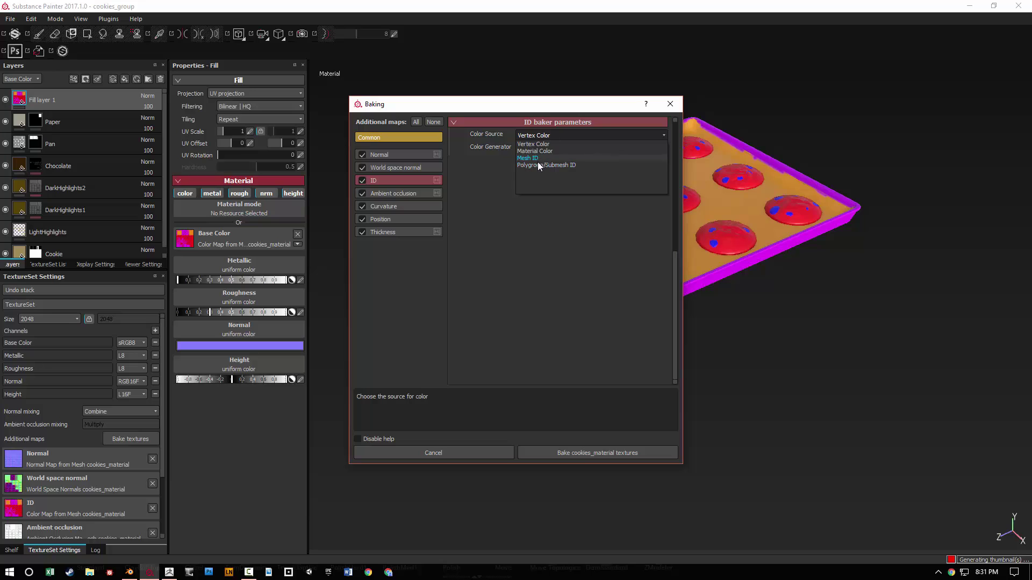
{"action": "left_click", "coordinate": [415, 286]}
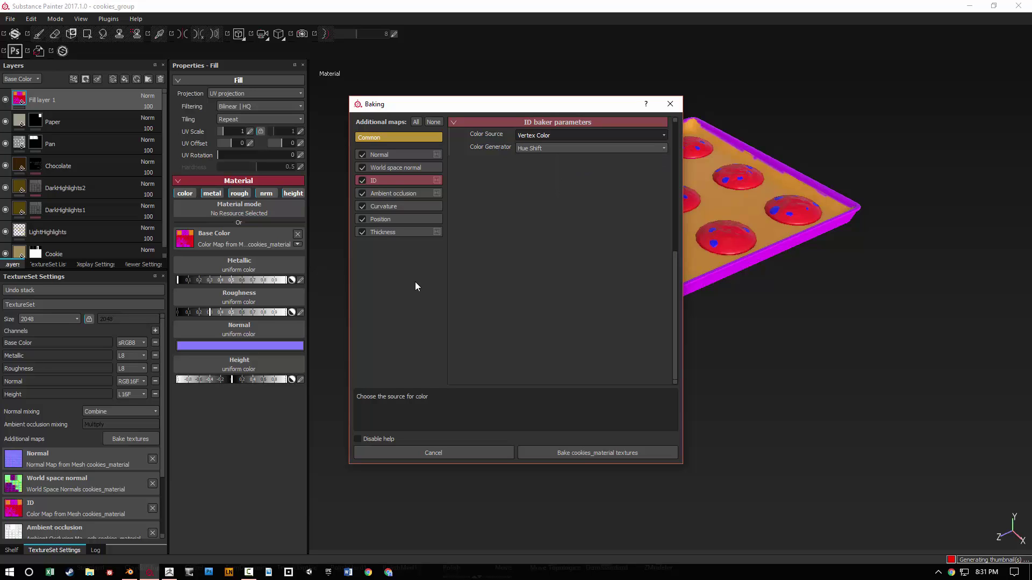
{"action": "left_click", "coordinate": [552, 147]}
{"action": "left_click", "coordinate": [551, 147]}
{"action": "left_click", "coordinate": [552, 138]}
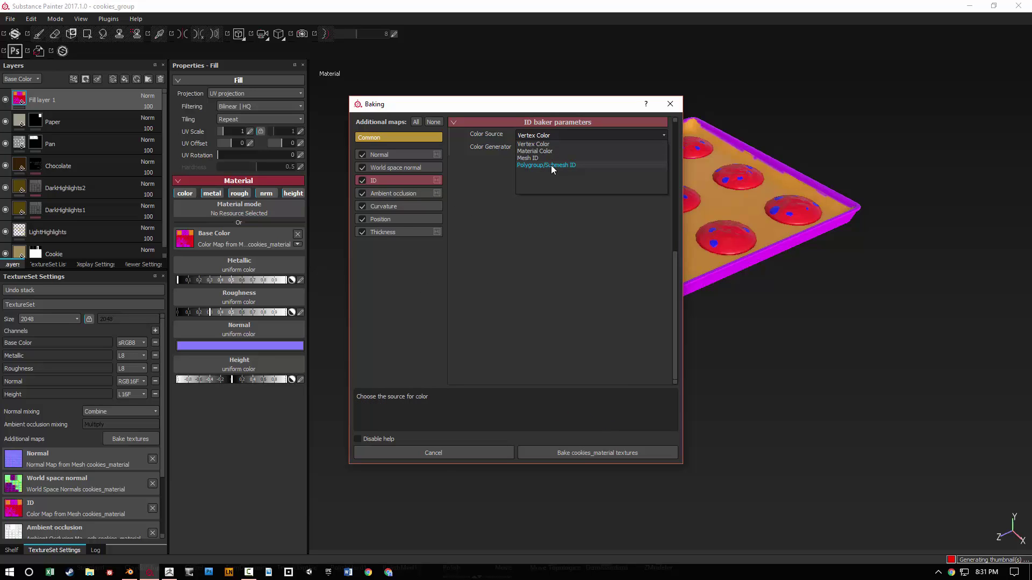
{"action": "left_click", "coordinate": [550, 158]}
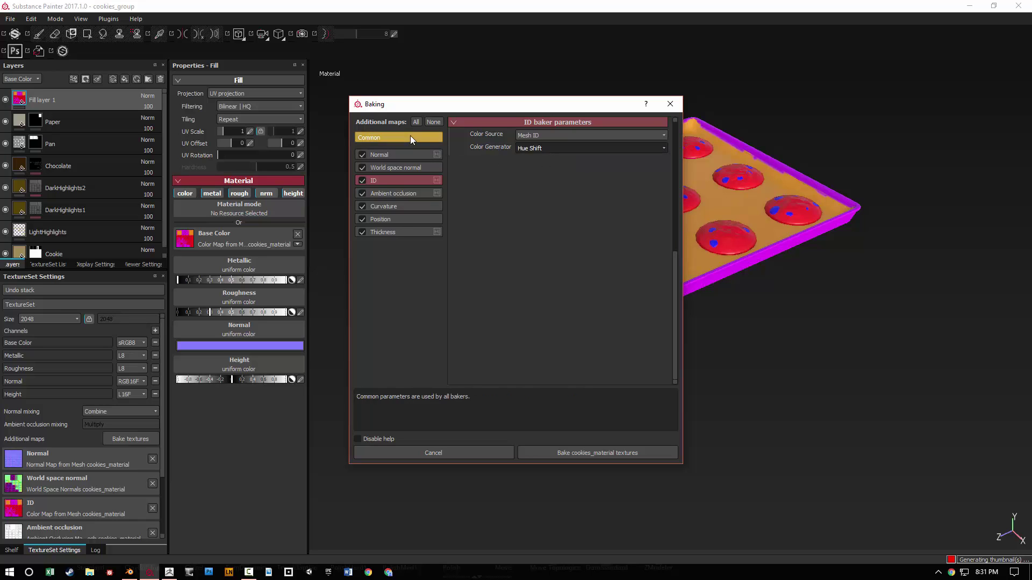
Step: Set the bake output size to 512, bake the cookies_material textures and inspect the resulting ID colors on the tray
{"action": "left_click", "coordinate": [411, 137]}
{"action": "left_click", "coordinate": [531, 135]}
{"action": "left_click", "coordinate": [514, 172]}
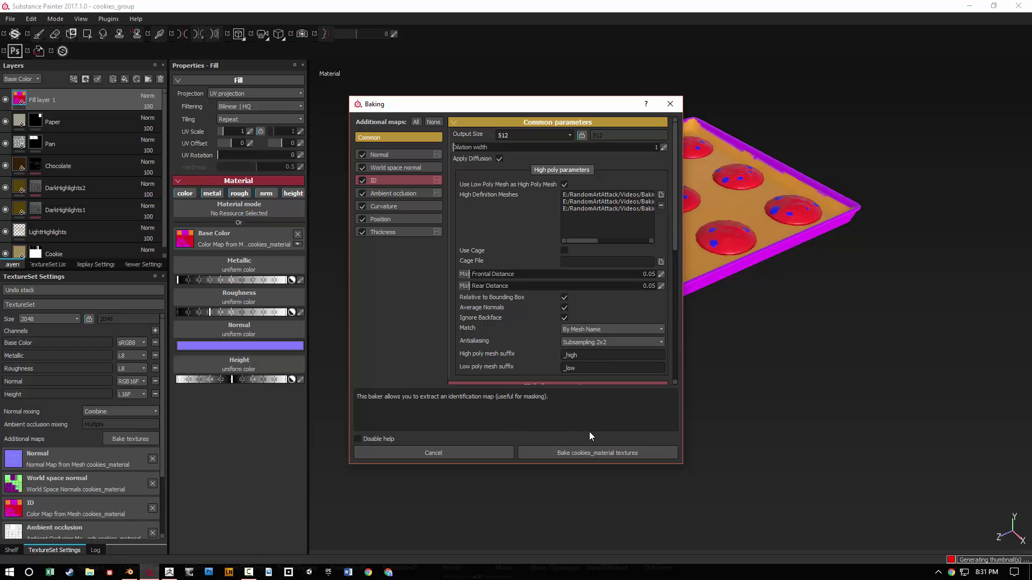
{"action": "left_click", "coordinate": [593, 451]}
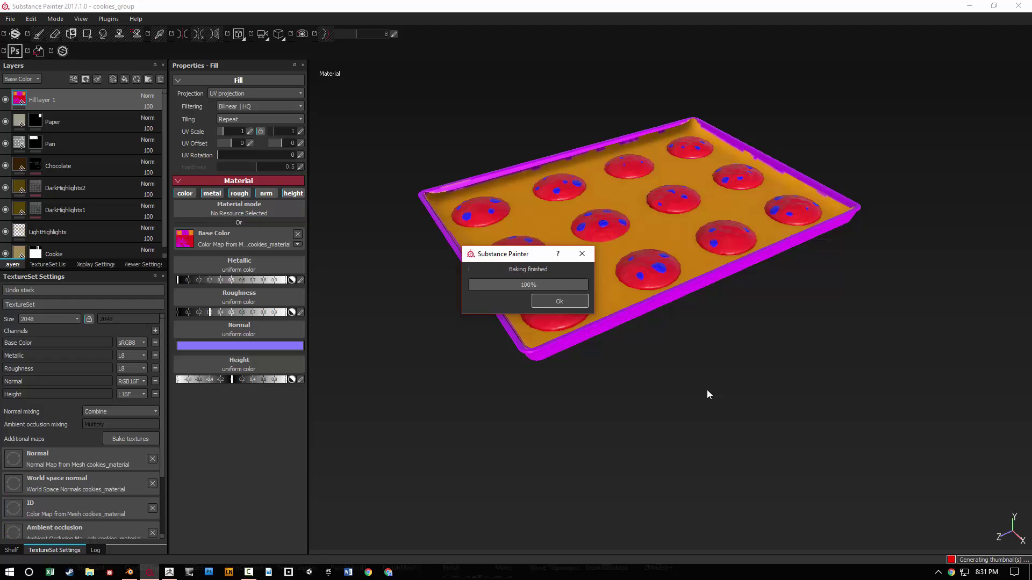
{"action": "key", "text": "Return"}
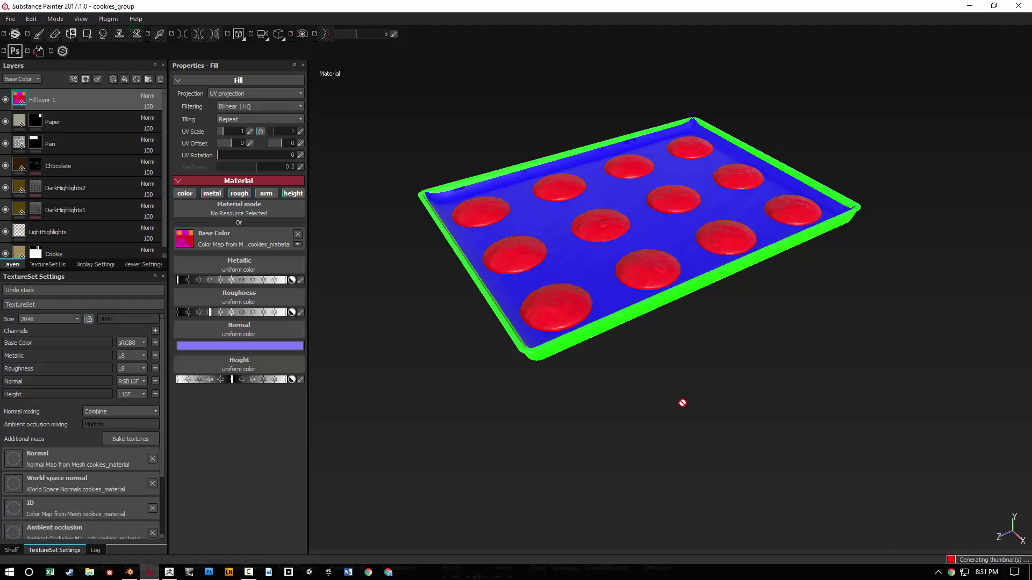
{"action": "left_click_drag", "start_coordinate": [683, 402], "coordinate": [721, 433], "text": "alt"}
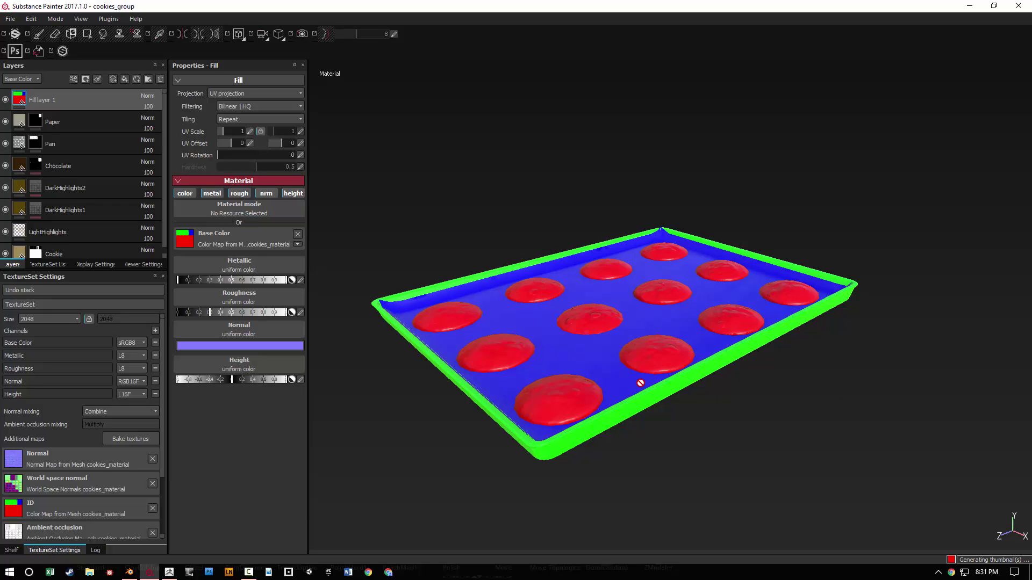
{"action": "left_click_drag", "start_coordinate": [615, 378], "coordinate": [412, 299], "text": "alt"}
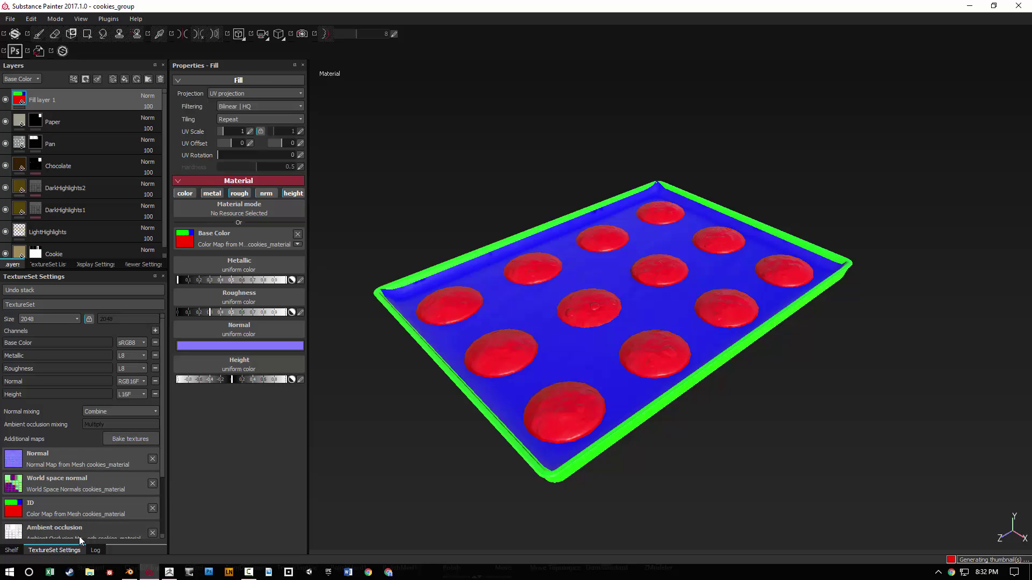
Step: Switch to ZBrush and export the cookies24 subtool as an OBJ file named cookie_low in the BakingInSubstancePainter folder
{"action": "left_click", "coordinate": [169, 572]}
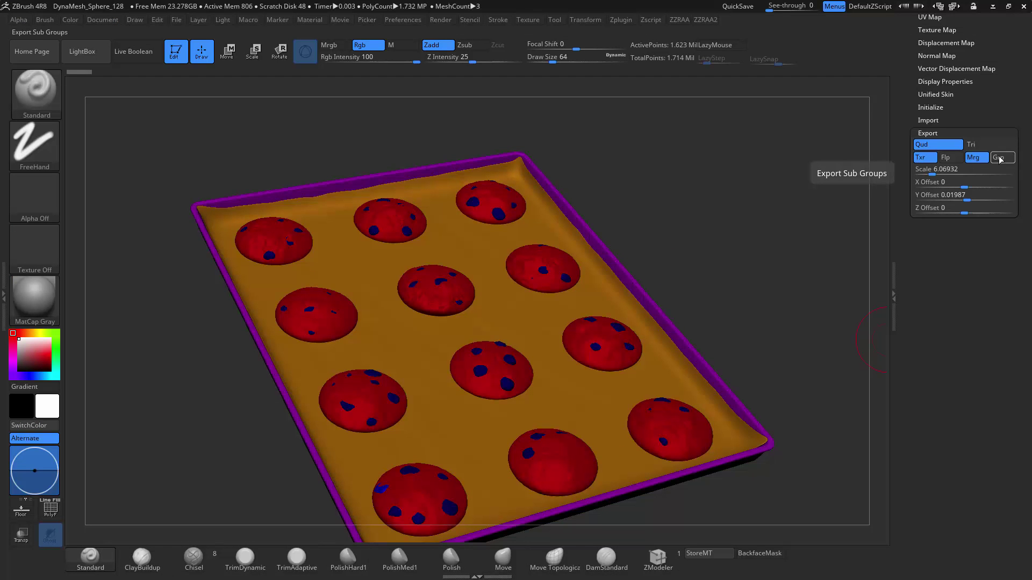
{"action": "scroll", "coordinate": [946, 215], "scroll_direction": "up", "scroll_amount": 10}
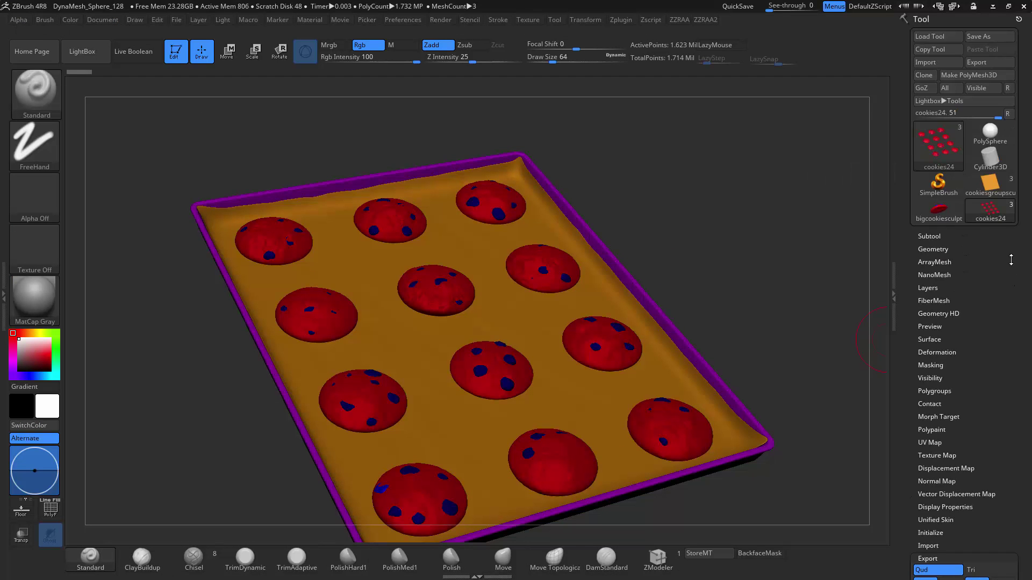
{"action": "left_click", "coordinate": [932, 237]}
{"action": "scroll", "coordinate": [926, 269], "scroll_direction": "up", "scroll_amount": 2}
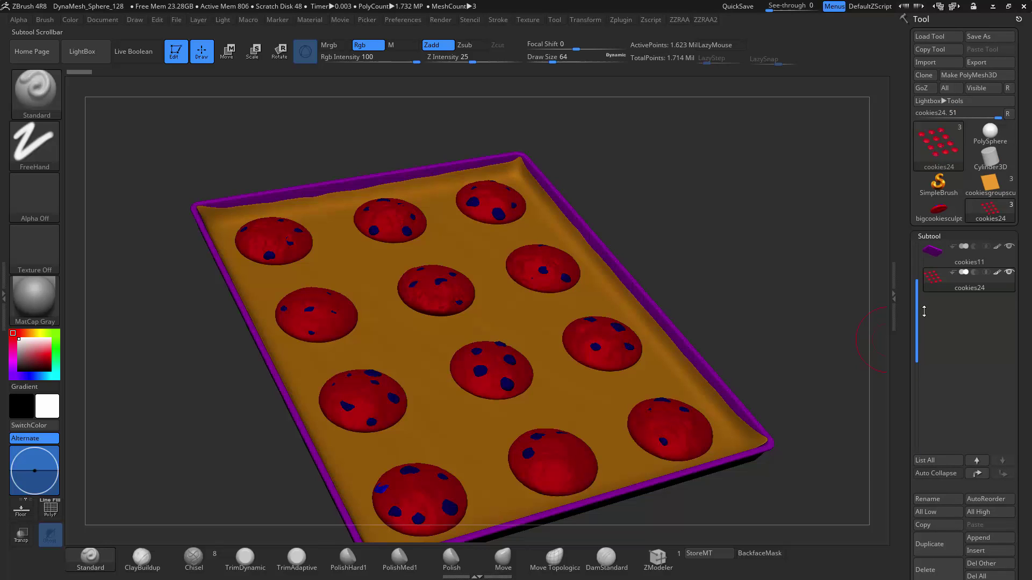
{"action": "left_click", "coordinate": [977, 62]}
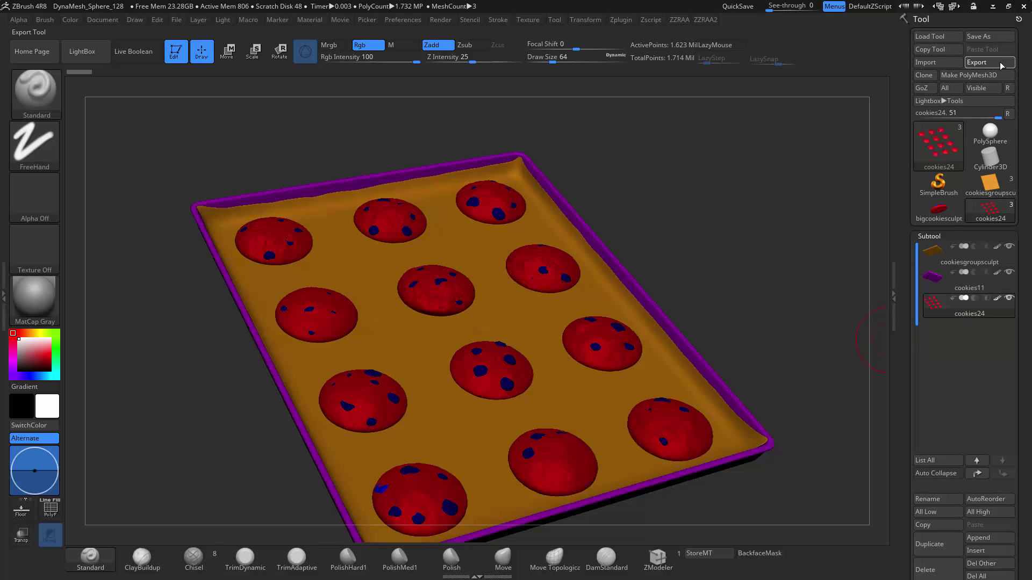
{"action": "type", "text": "co"}
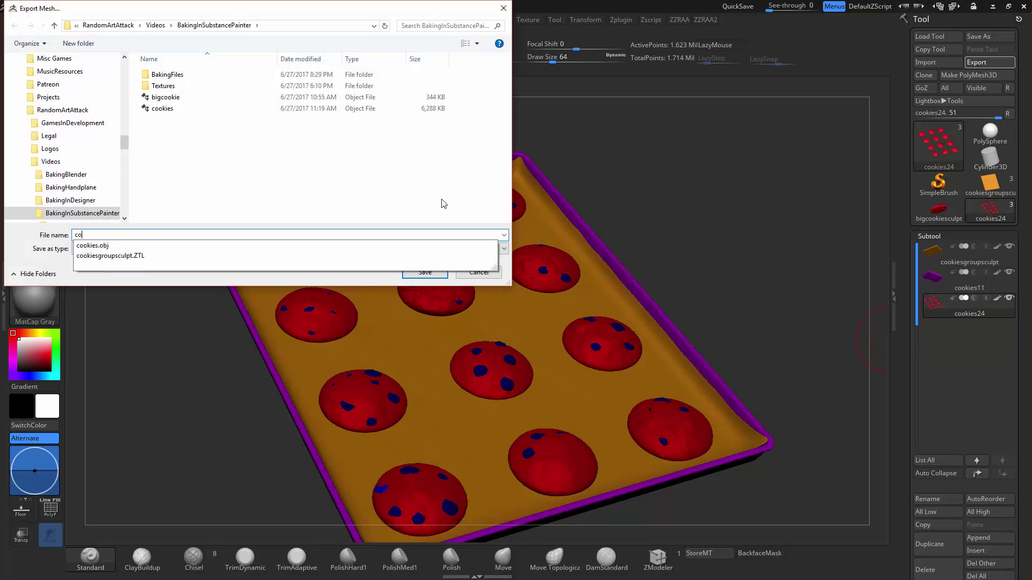
{"action": "type", "text": "okie_low"}
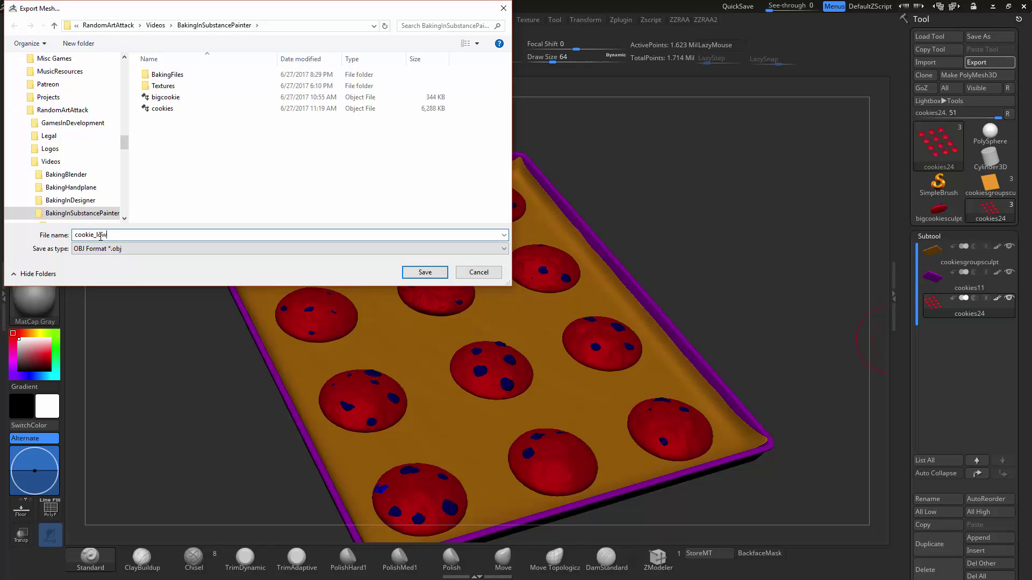
{"action": "key", "text": "Return"}
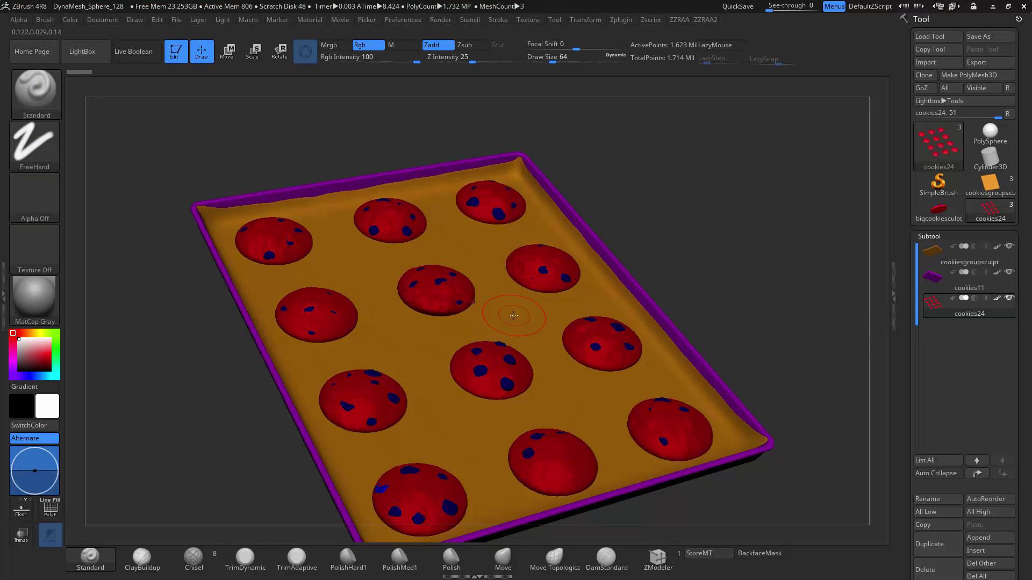
Step: Switch to Blender and inspect the object name and mesh data name of pan_low
{"action": "key", "text": "alt+Tab"}
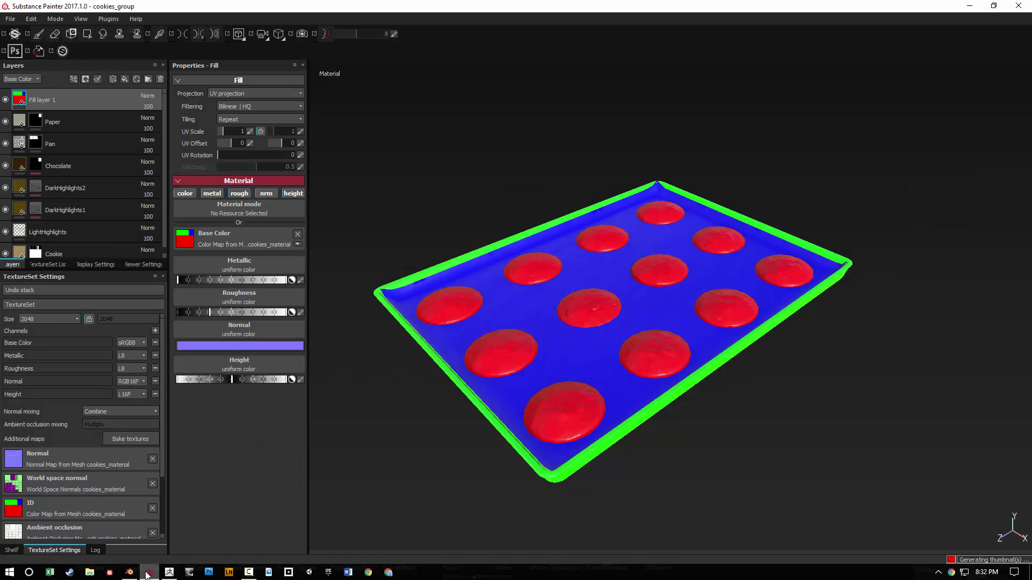
{"action": "left_click", "coordinate": [135, 573]}
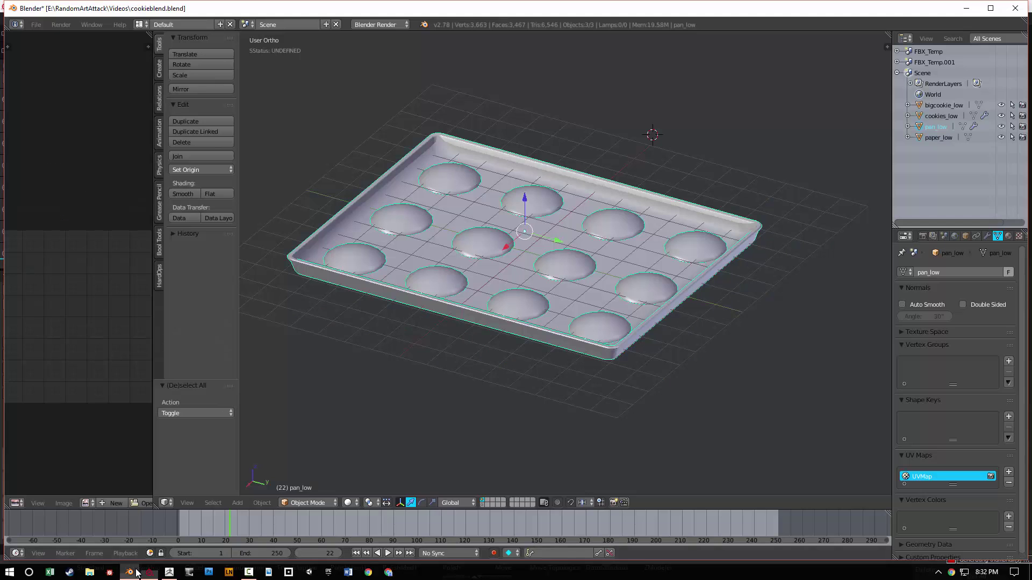
{"action": "left_click", "coordinate": [965, 236]}
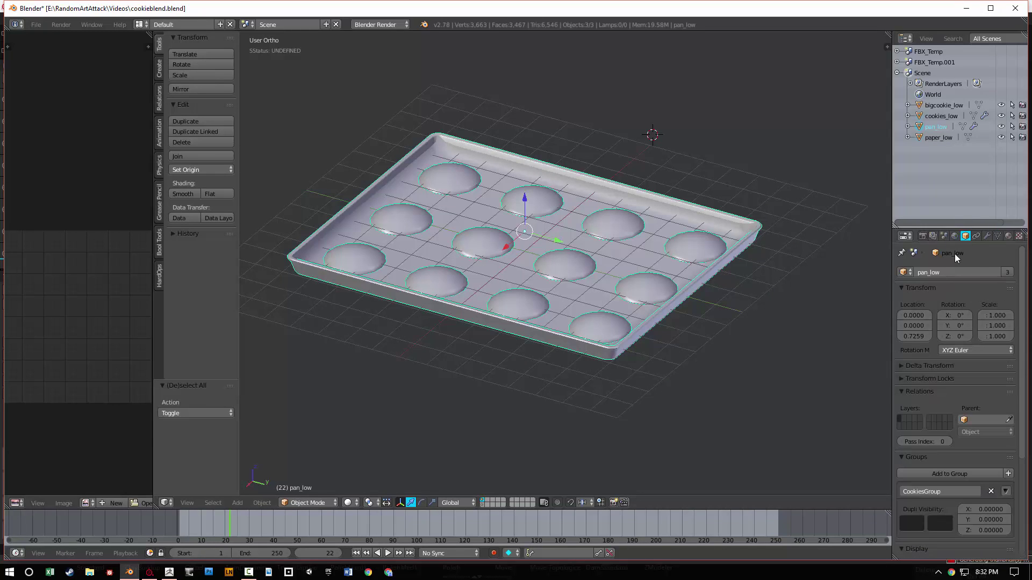
{"action": "mouse_move", "coordinate": [714, 308]}
{"action": "middle_mouse_down"}
{"action": "mouse_move", "coordinate": [617, 310]}
{"action": "mouse_move", "coordinate": [699, 304]}
{"action": "middle_mouse_up"}
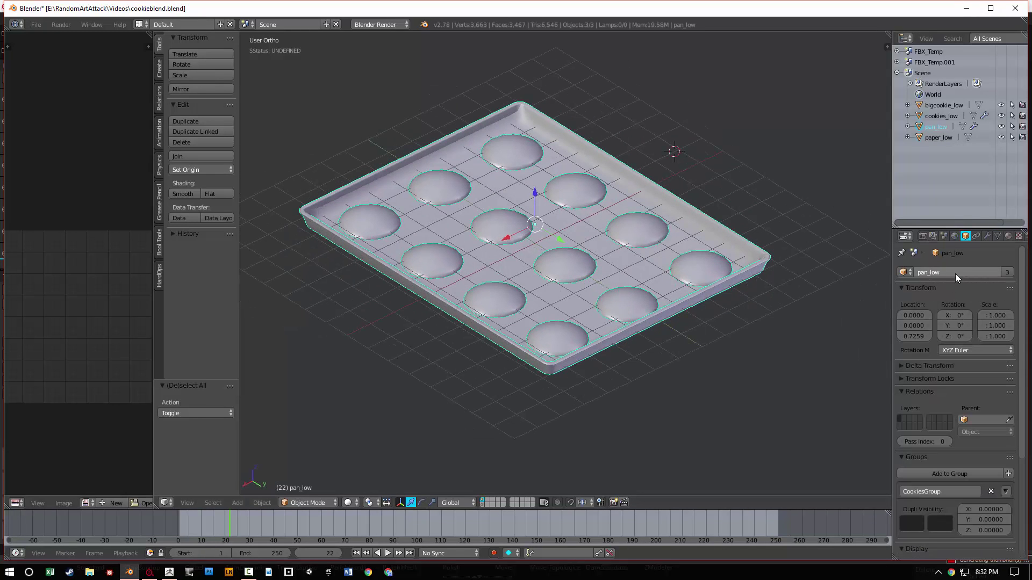
{"action": "left_click", "coordinate": [998, 236]}
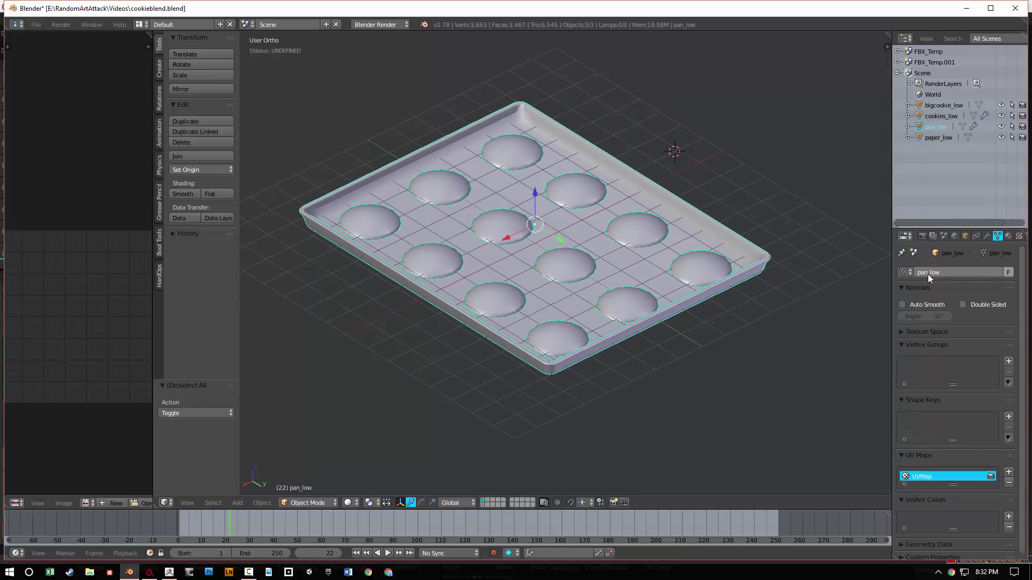
Step: Reselect all the low-poly tray objects and locate the Wavefront (.obj) export option
{"action": "key", "text": "a"}
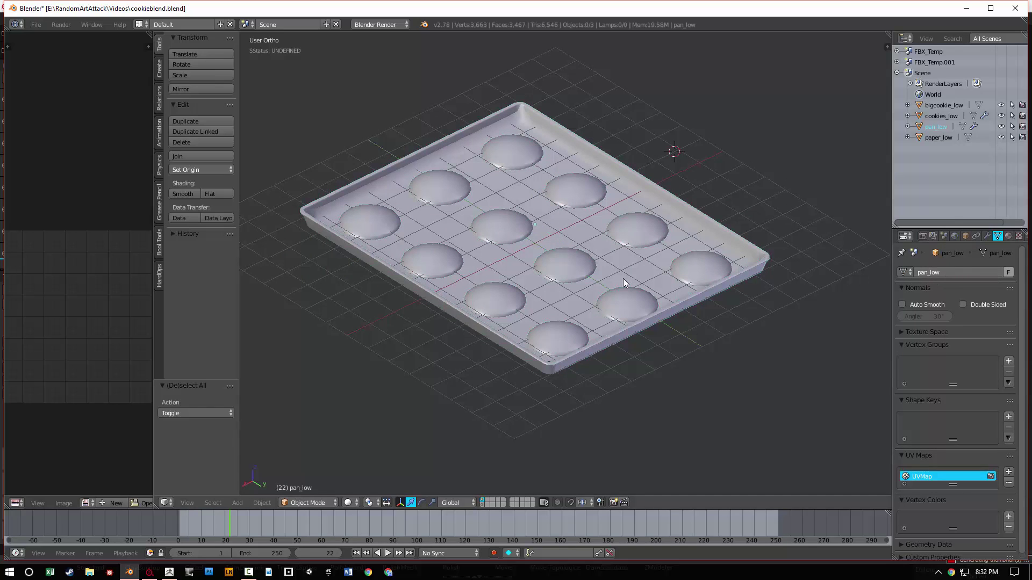
{"action": "key", "text": "a"}
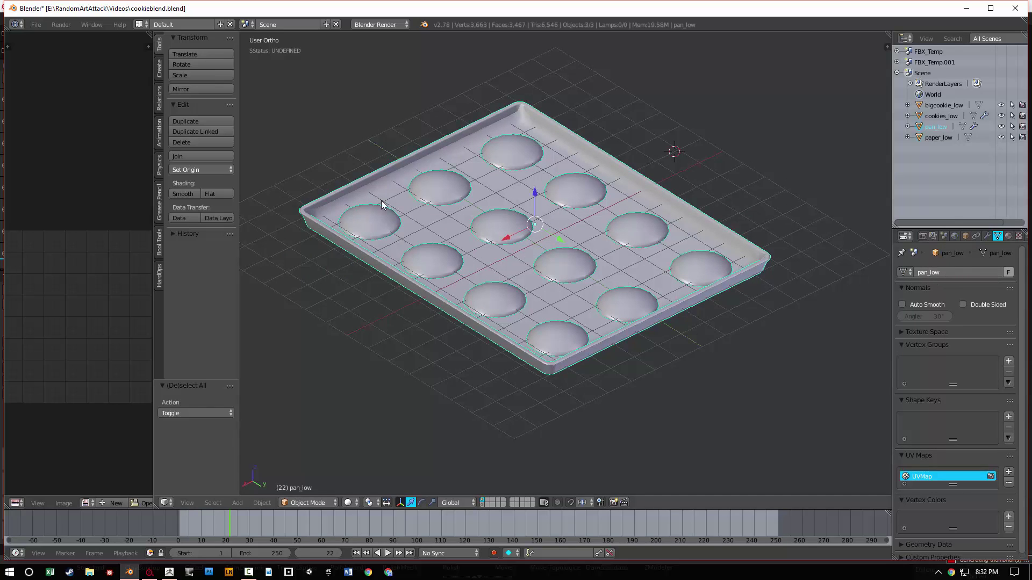
{"action": "left_click", "coordinate": [36, 25]}
{"action": "mouse_move", "coordinate": [98, 231]}
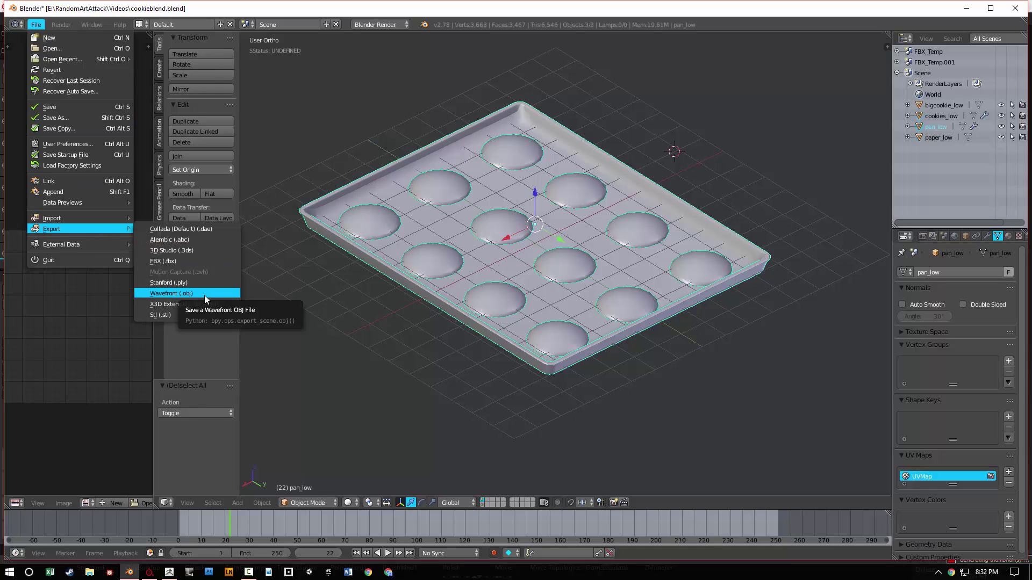
Step: Switch to Substance Painter and review the By Mesh Name matching option in the baking settings, closing them without baking
{"action": "left_click", "coordinate": [149, 571]}
{"action": "left_click", "coordinate": [138, 440]}
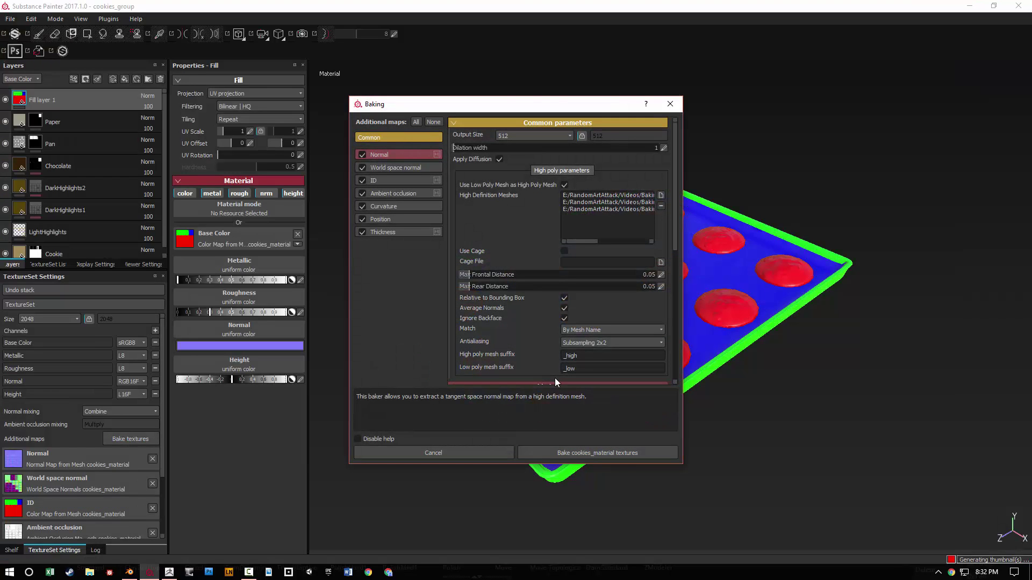
{"action": "left_click", "coordinate": [589, 329]}
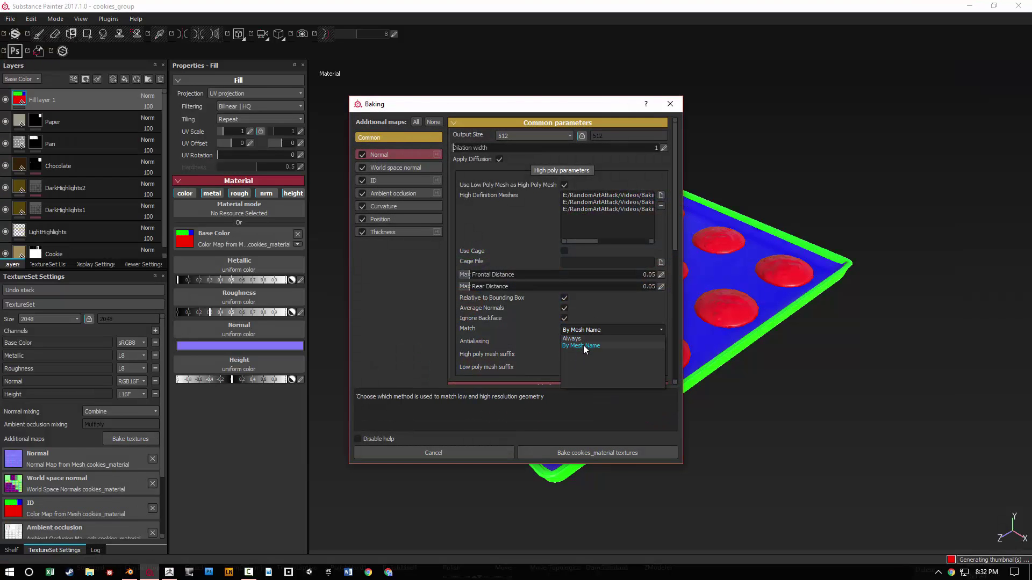
{"action": "left_click", "coordinate": [582, 345]}
{"action": "left_click", "coordinate": [670, 104]}
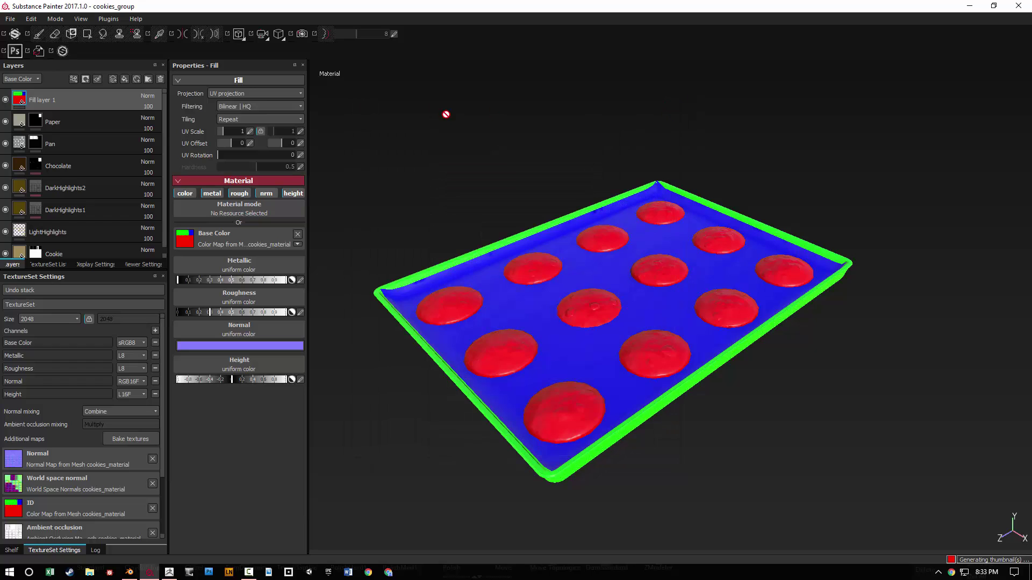